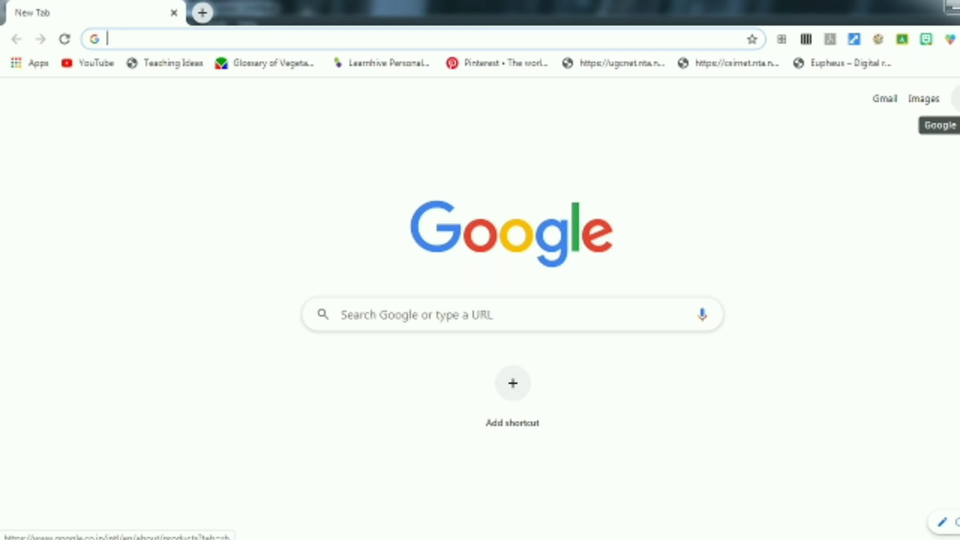
Launch Jamboard from the Google apps grid in Chrome.
click(955, 99)
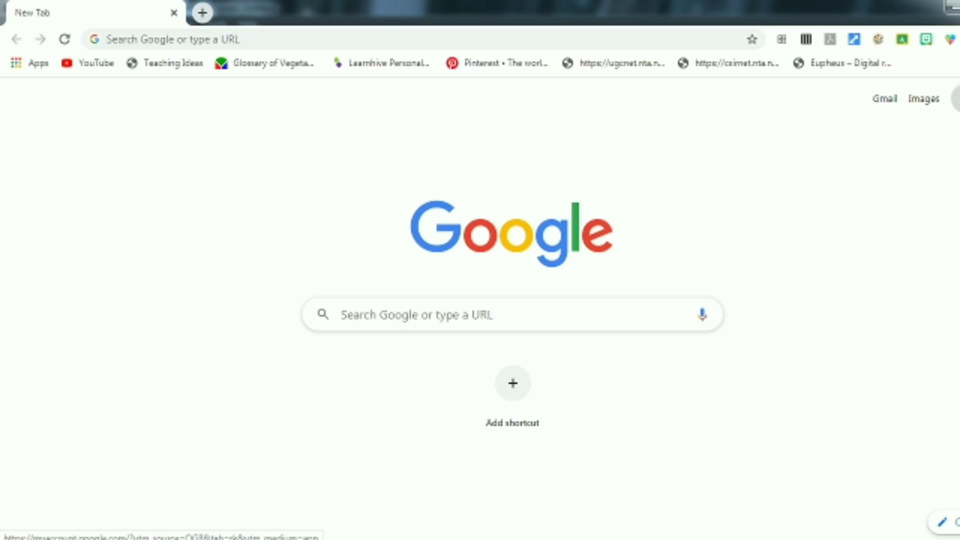
scroll(934, 320, down, 3)
scroll(935, 320, down, 5)
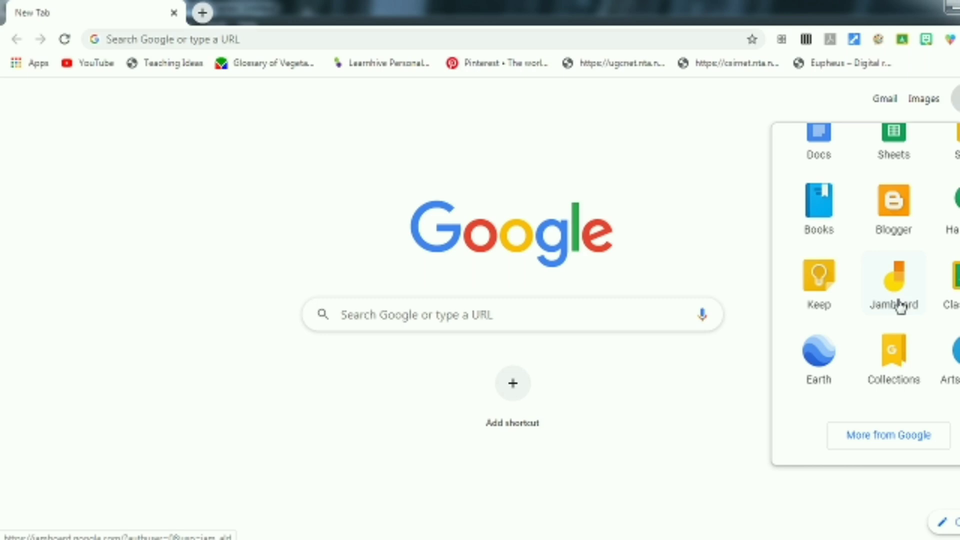
click(894, 295)
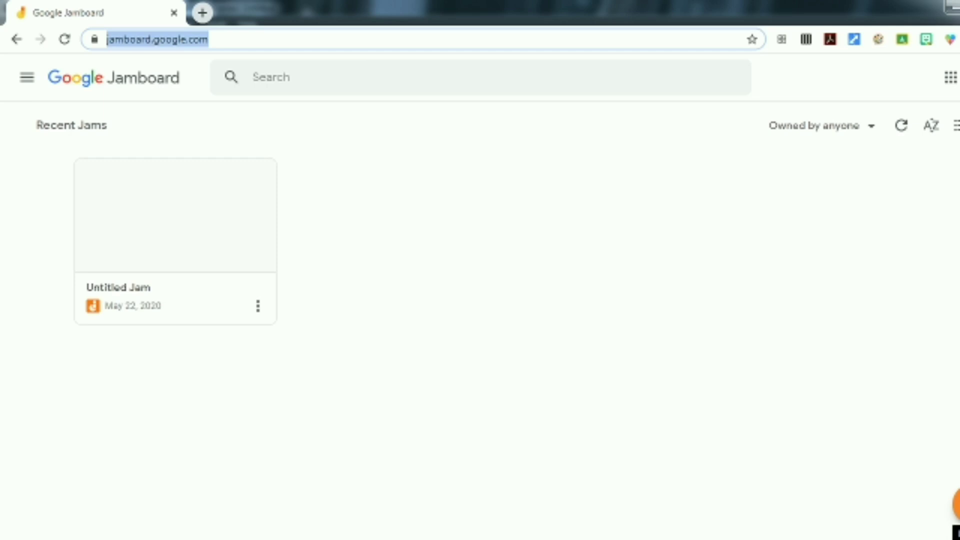
Reload the Jamboard home page to reach the Untitled Jam card.
key(Return)
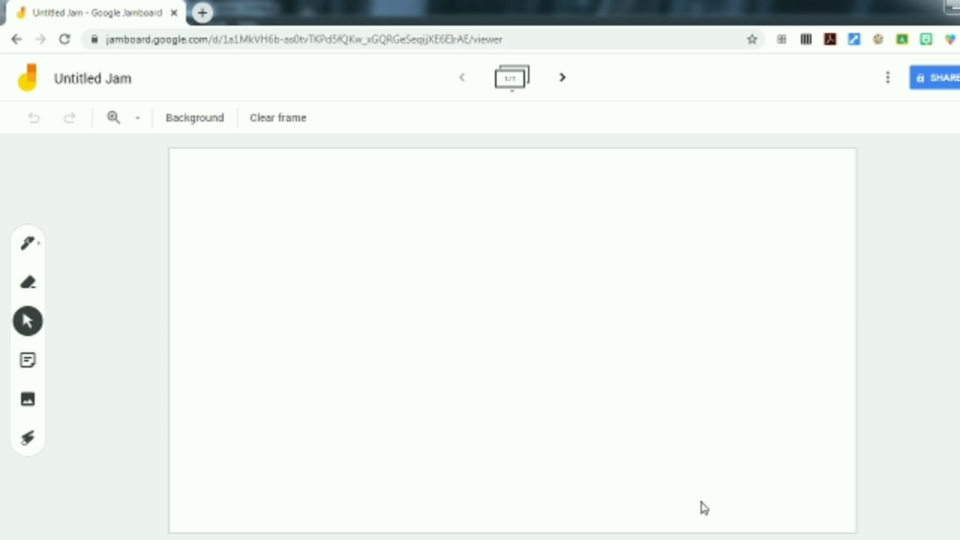
Try the Dots, Lines and Grid frame backgrounds in turn.
click(201, 131)
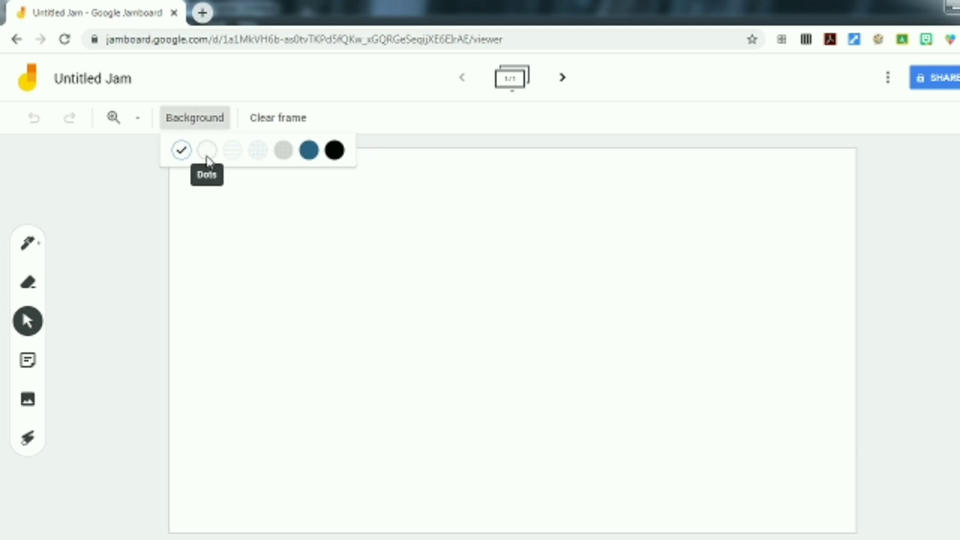
click(207, 160)
click(205, 128)
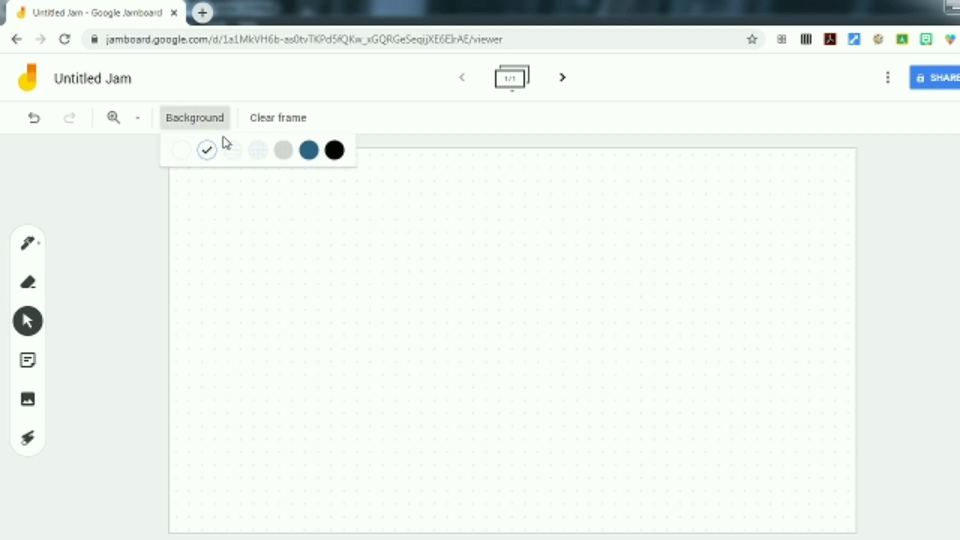
click(231, 150)
click(206, 131)
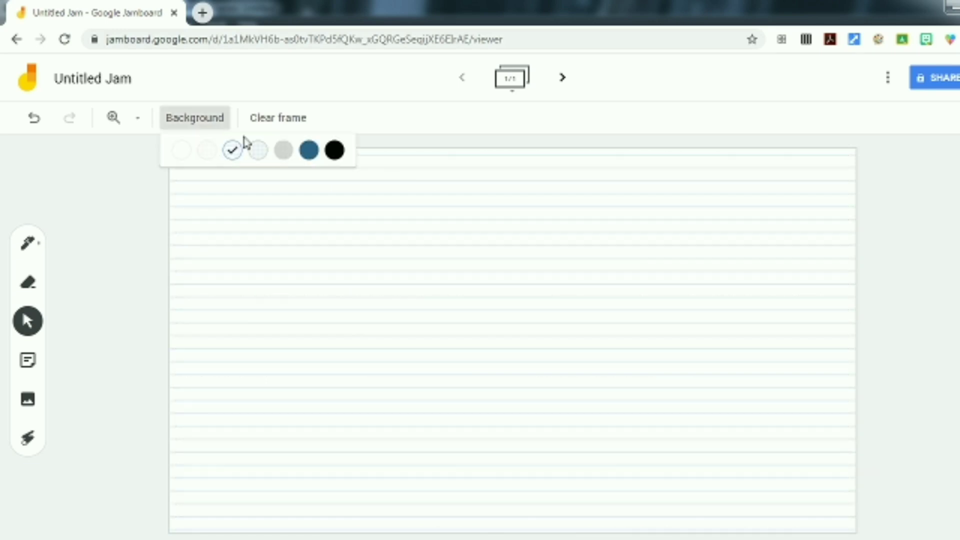
click(255, 156)
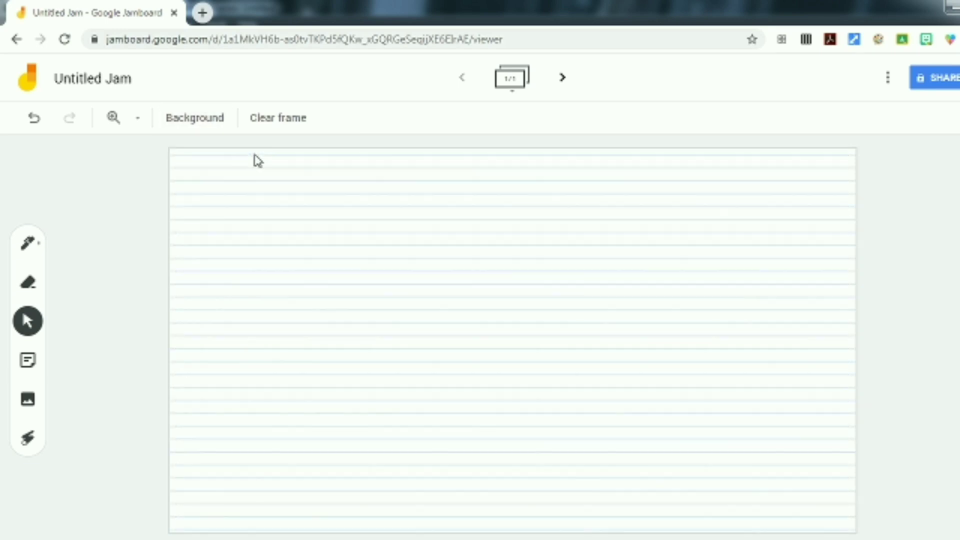
Cycle the background through grey, white and blue, ending on solid black.
click(206, 124)
click(283, 154)
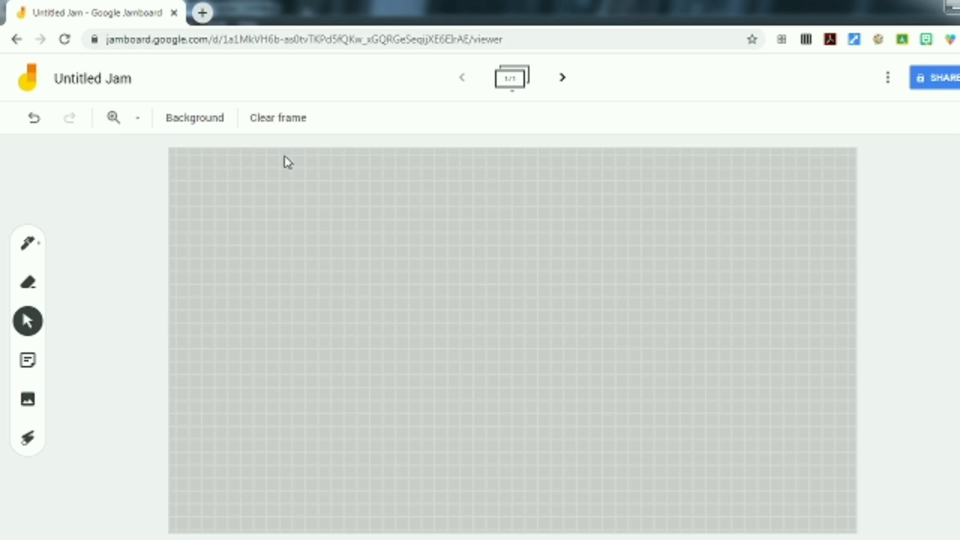
click(194, 118)
click(313, 157)
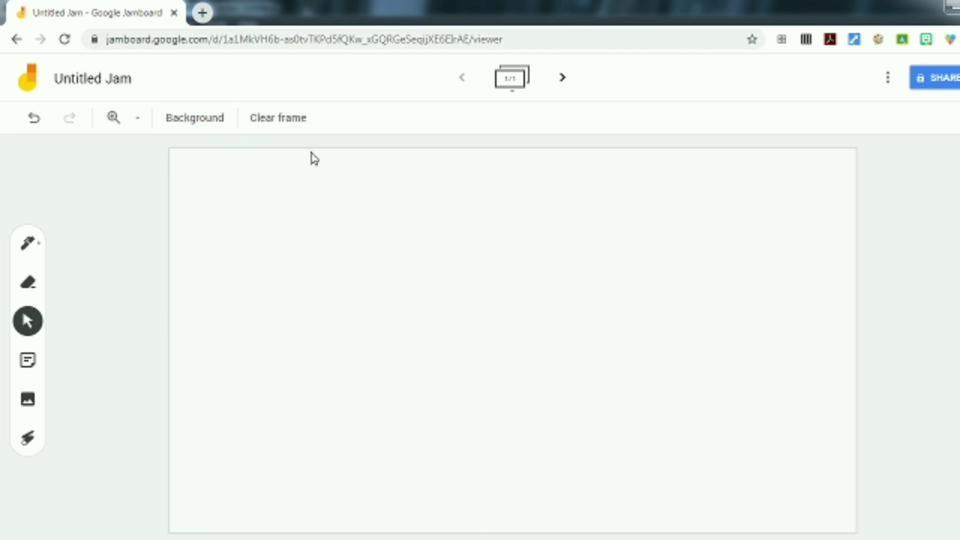
click(192, 122)
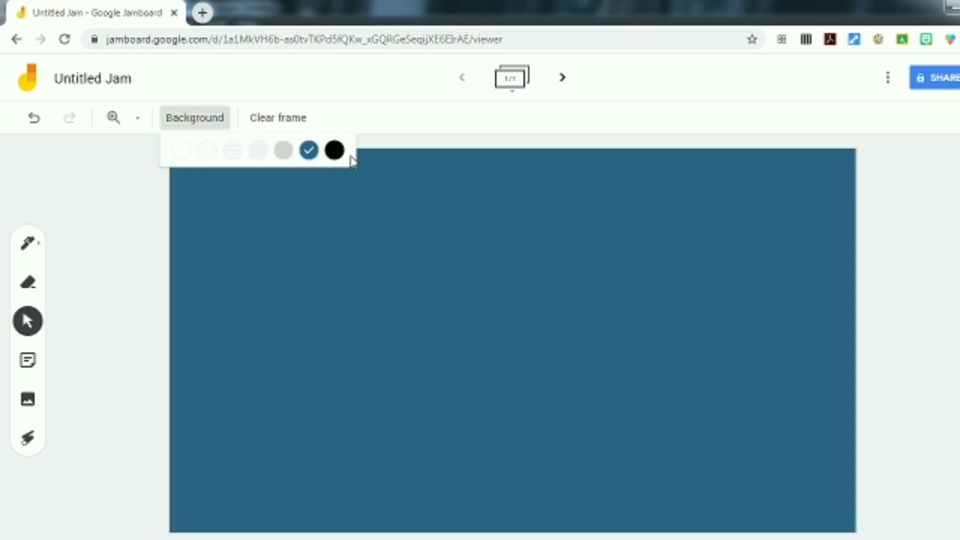
click(334, 150)
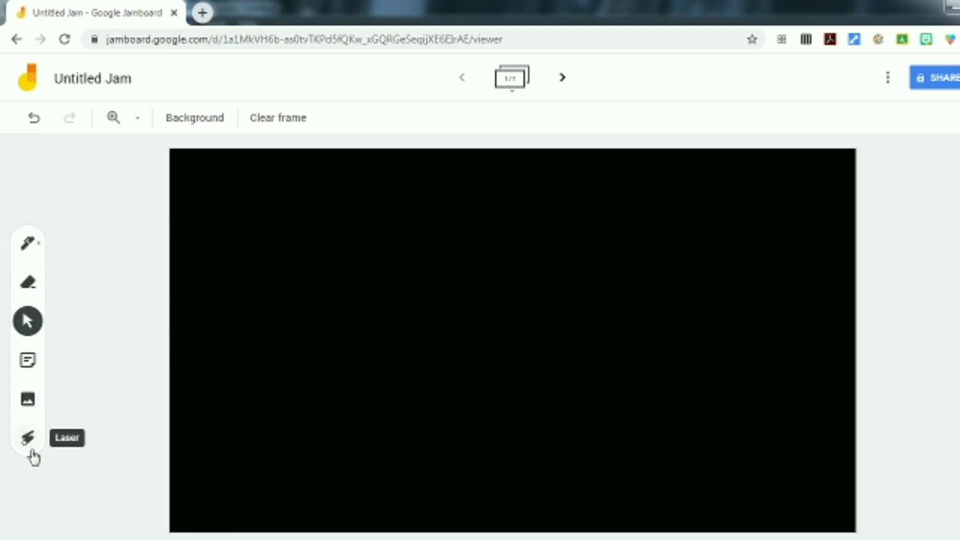
Set the pen to a thick white marker.
click(29, 250)
click(38, 248)
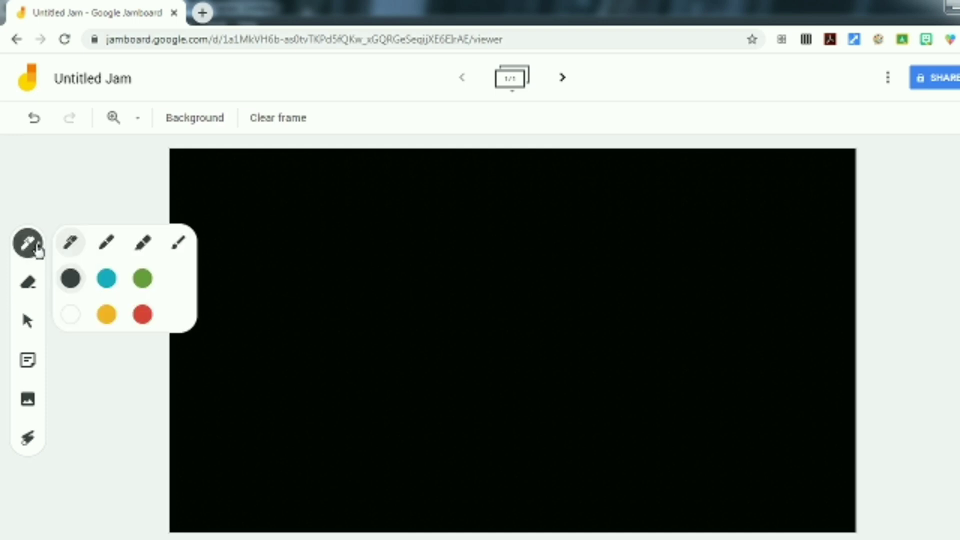
click(71, 319)
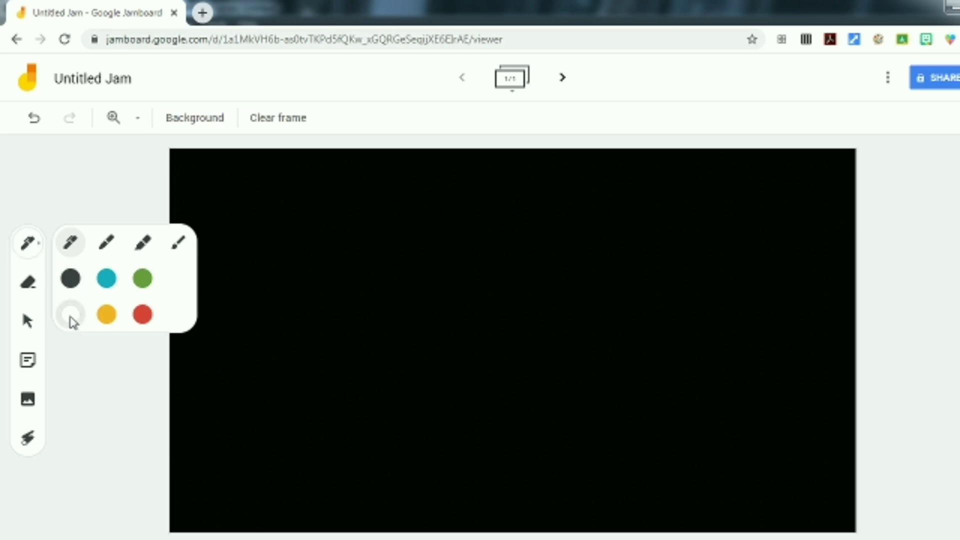
click(109, 244)
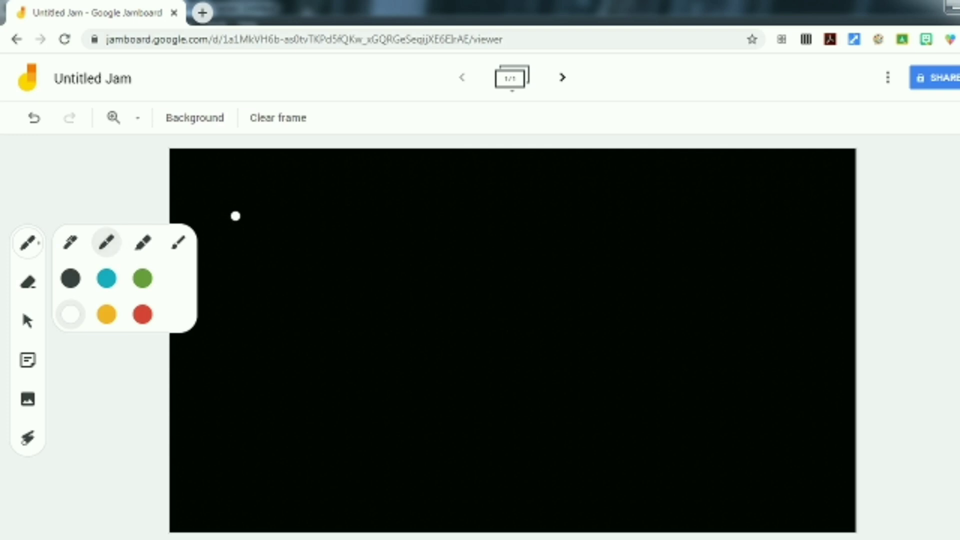
click(259, 181)
Handwrite an M followed by a C on the black frame.
drag(262, 188, 262, 270)
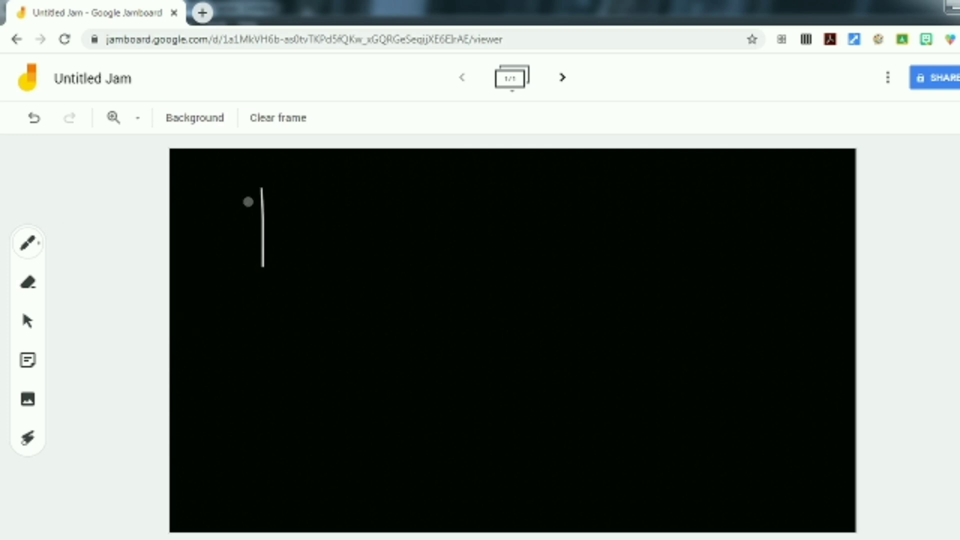
mouse_move(249, 201)
mouse_down()
mouse_move(283, 238)
mouse_move(330, 193)
mouse_move(327, 271)
mouse_up()
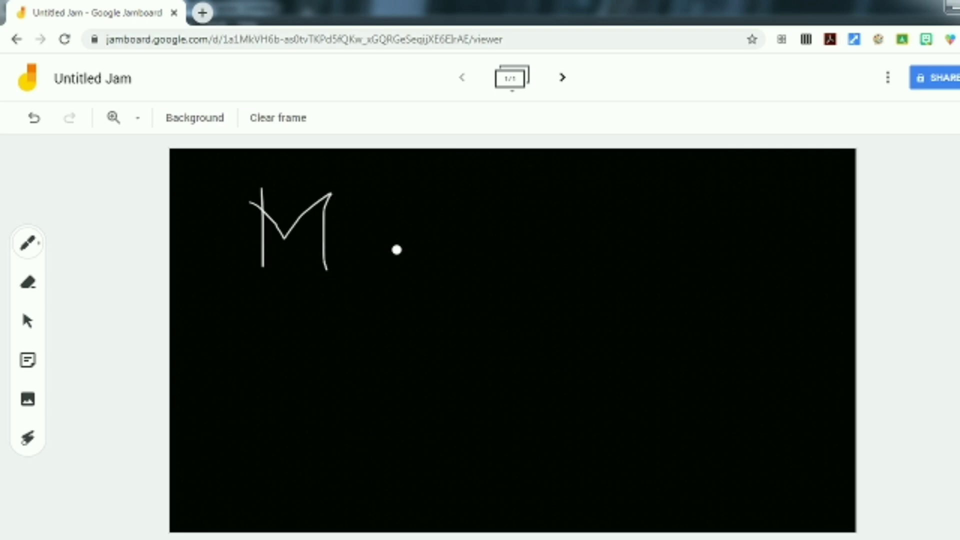
mouse_move(397, 250)
mouse_down()
mouse_move(338, 238)
mouse_move(424, 242)
mouse_up()
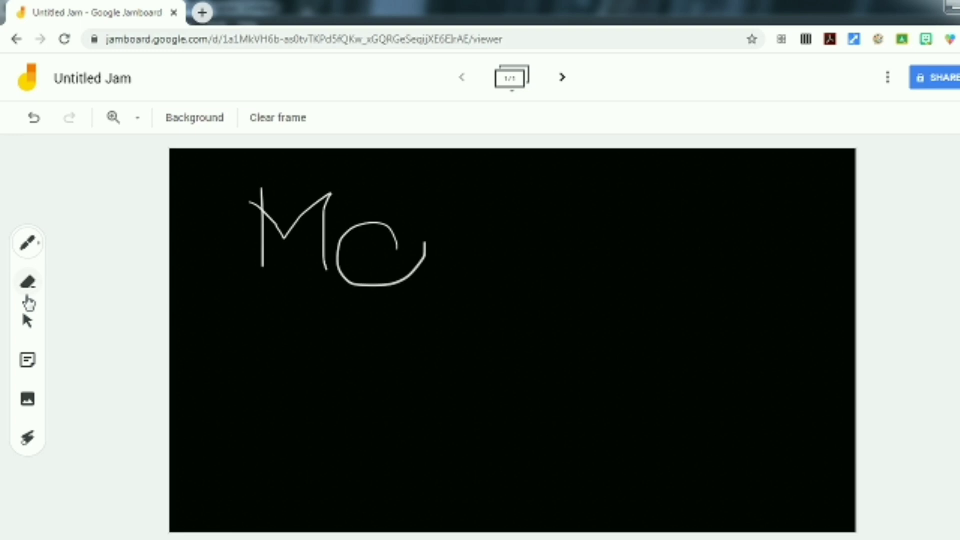
Undo the C, erase the M's strokes, and clear the frame.
click(42, 125)
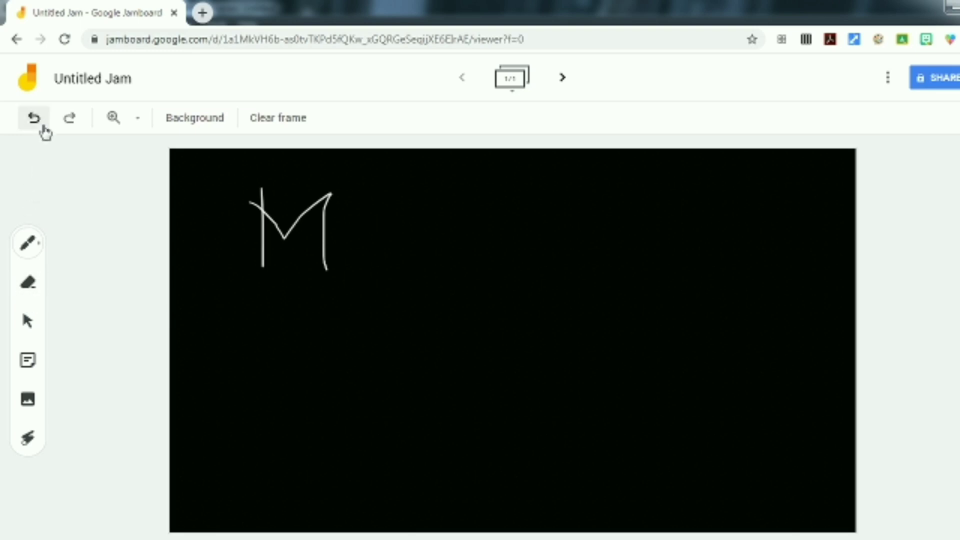
click(28, 283)
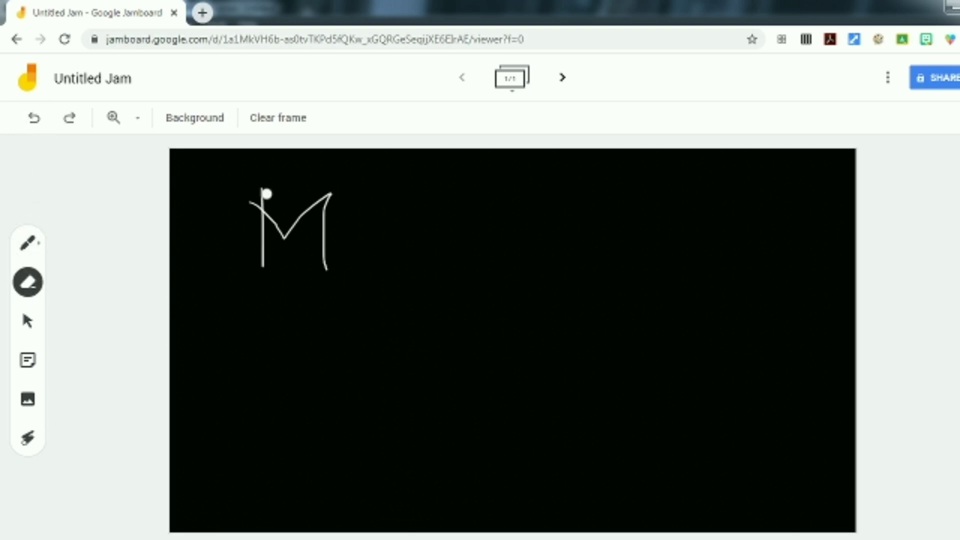
mouse_move(261, 186)
mouse_down()
mouse_move(262, 278)
mouse_move(242, 187)
mouse_move(294, 248)
mouse_up()
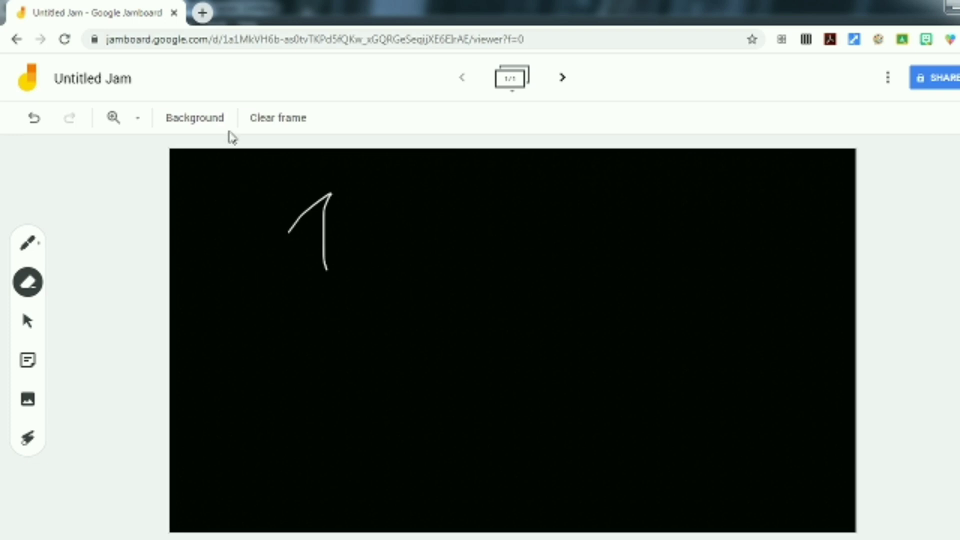
click(277, 125)
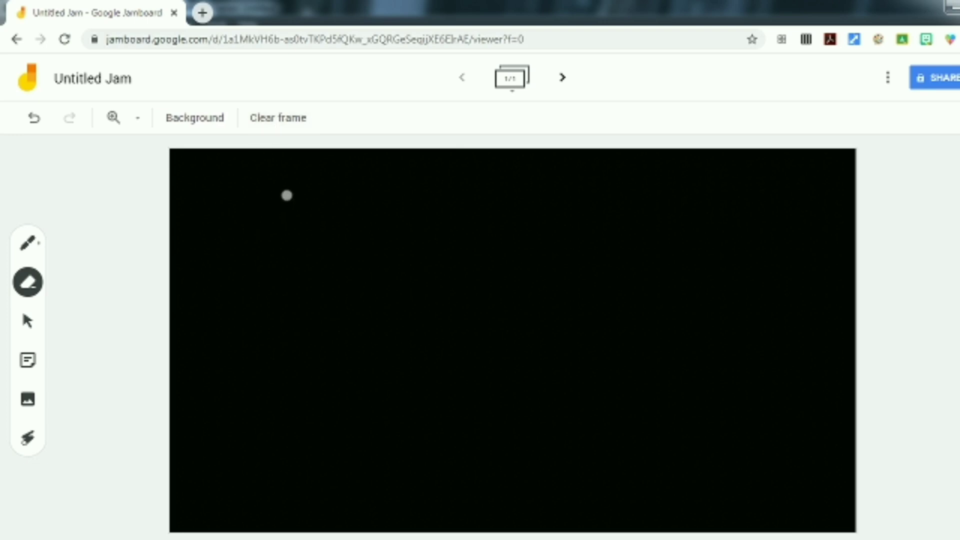
click(42, 242)
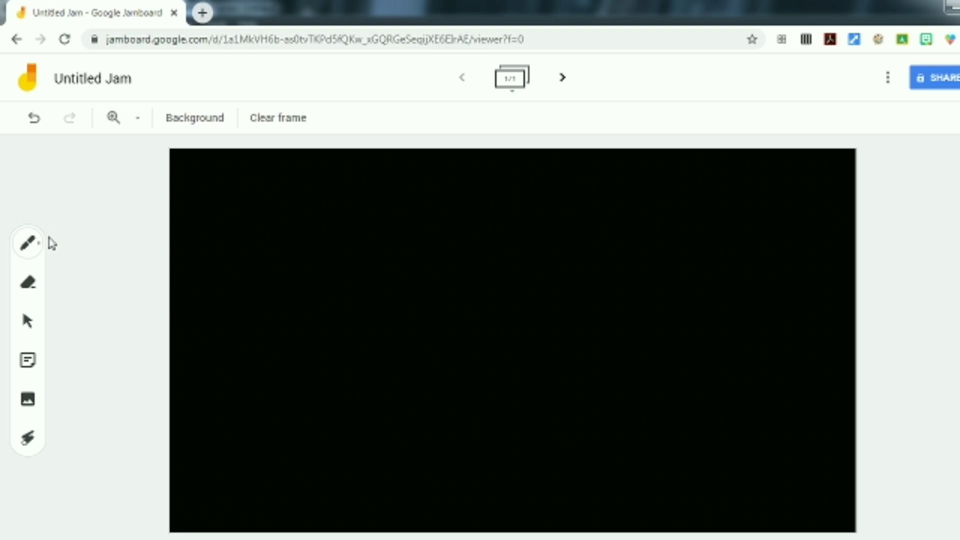
click(23, 250)
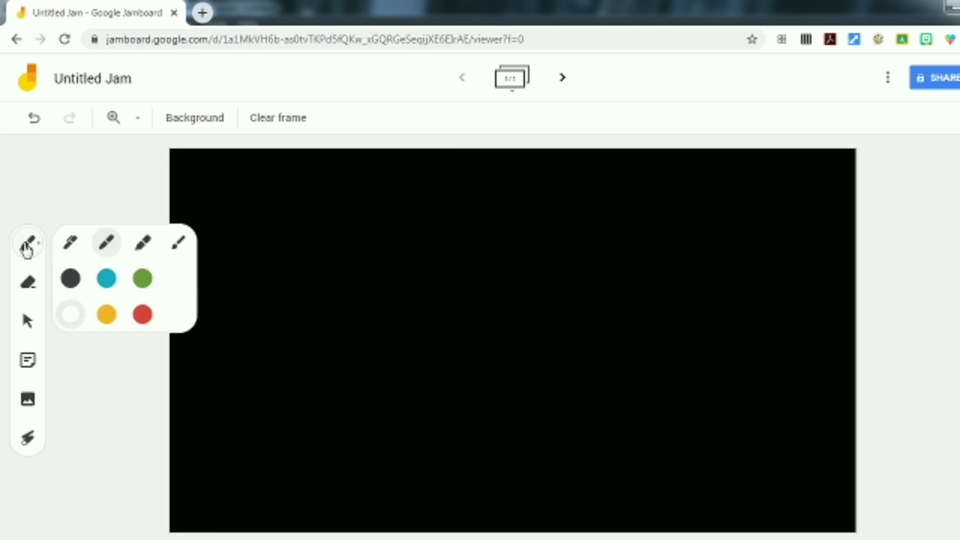
click(138, 251)
mouse_move(257, 199)
mouse_down()
mouse_move(315, 210)
mouse_move(258, 257)
mouse_move(329, 255)
mouse_move(455, 223)
mouse_move(429, 261)
mouse_up()
mouse_move(578, 194)
mouse_down()
mouse_move(570, 259)
mouse_move(531, 229)
mouse_up()
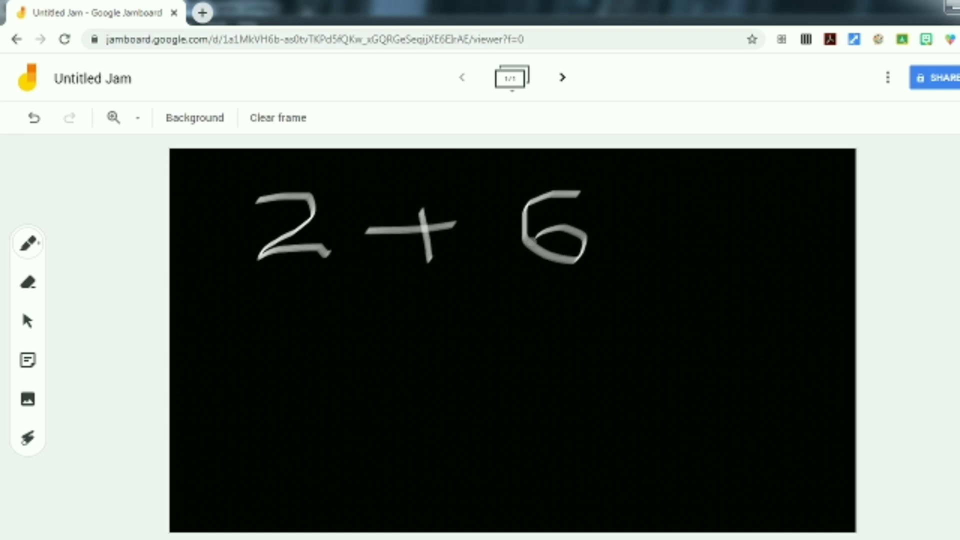
mouse_move(411, 311)
mouse_down()
mouse_move(475, 303)
mouse_move(516, 326)
mouse_up()
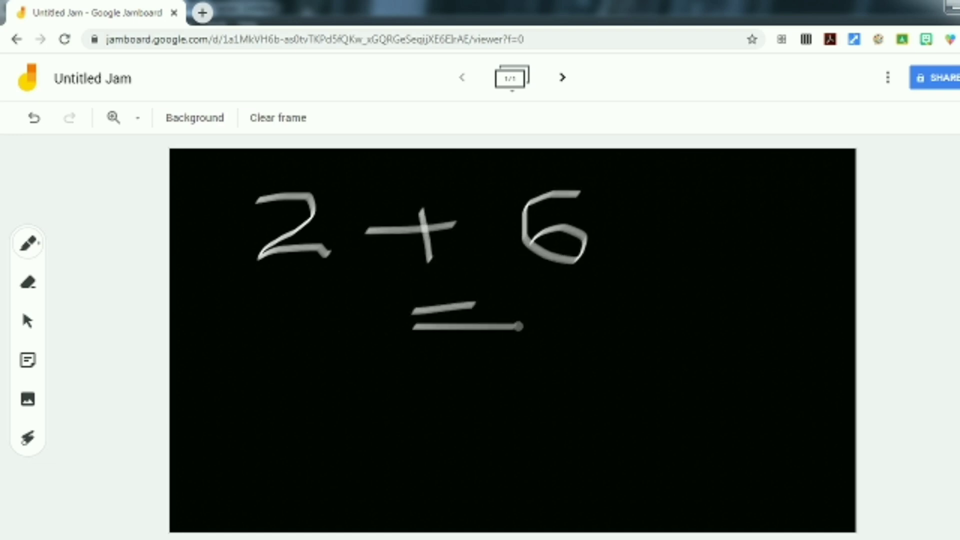
mouse_move(440, 382)
mouse_down()
mouse_move(392, 356)
mouse_move(439, 423)
mouse_move(443, 378)
mouse_up()
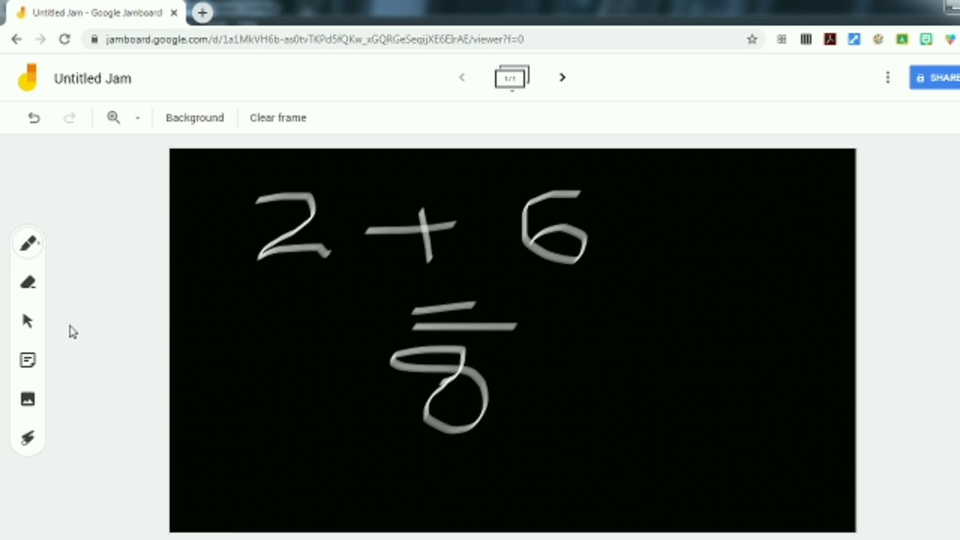
click(25, 290)
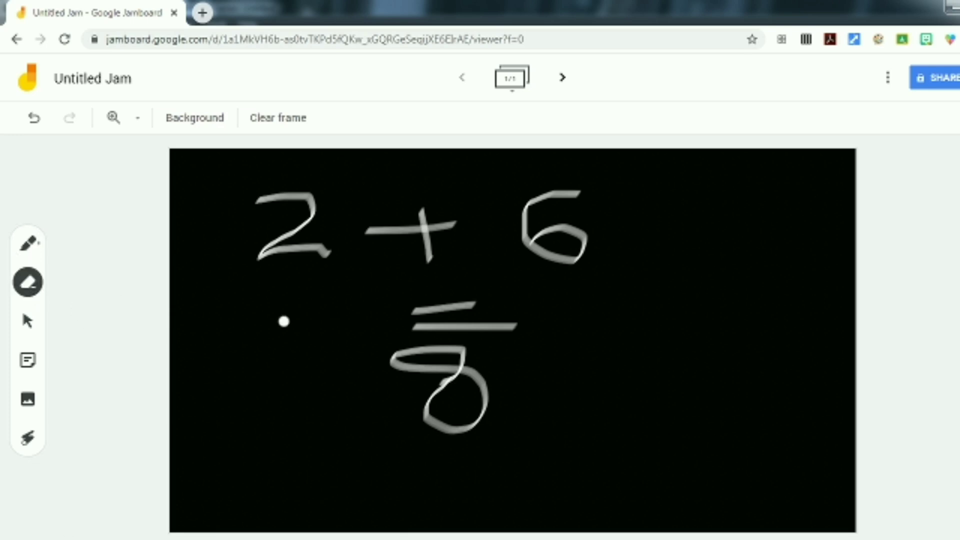
drag(407, 310, 498, 306)
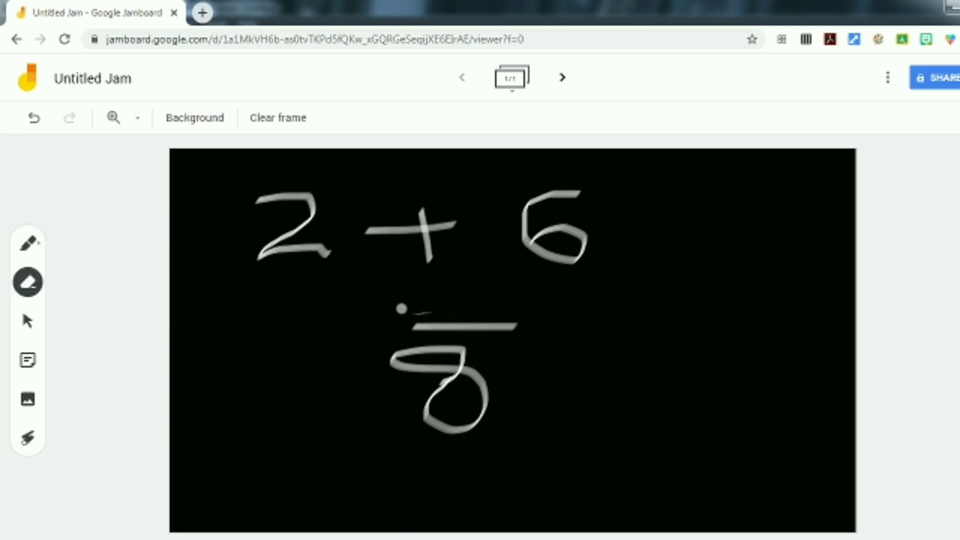
mouse_move(401, 306)
mouse_down()
mouse_move(521, 323)
mouse_move(379, 332)
mouse_up()
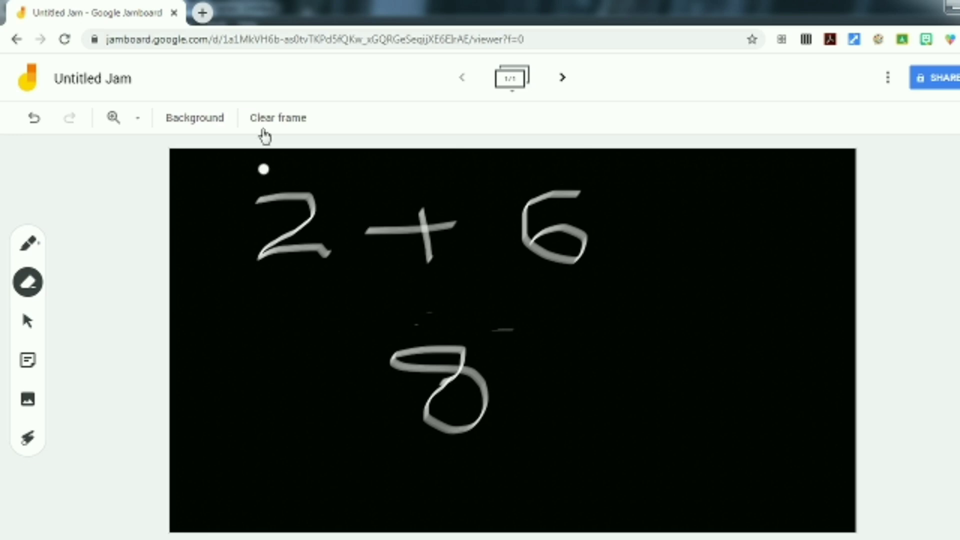
Clear the frame, switch its background to white, and start a new sticky note.
click(278, 117)
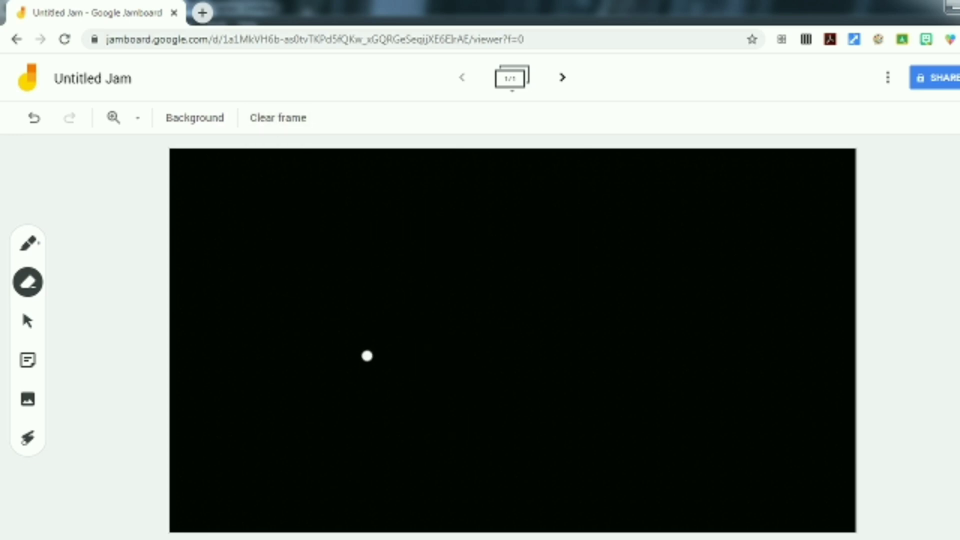
click(196, 122)
click(181, 150)
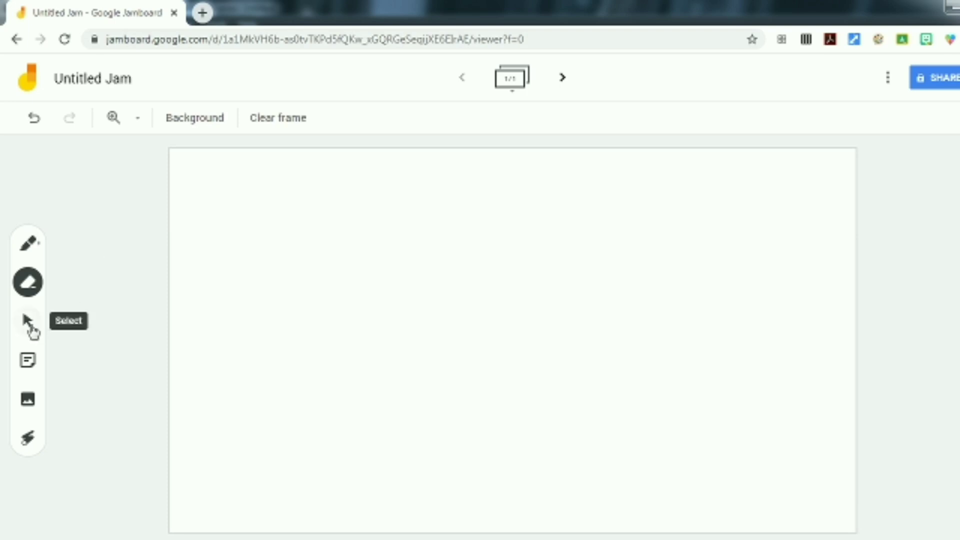
click(25, 368)
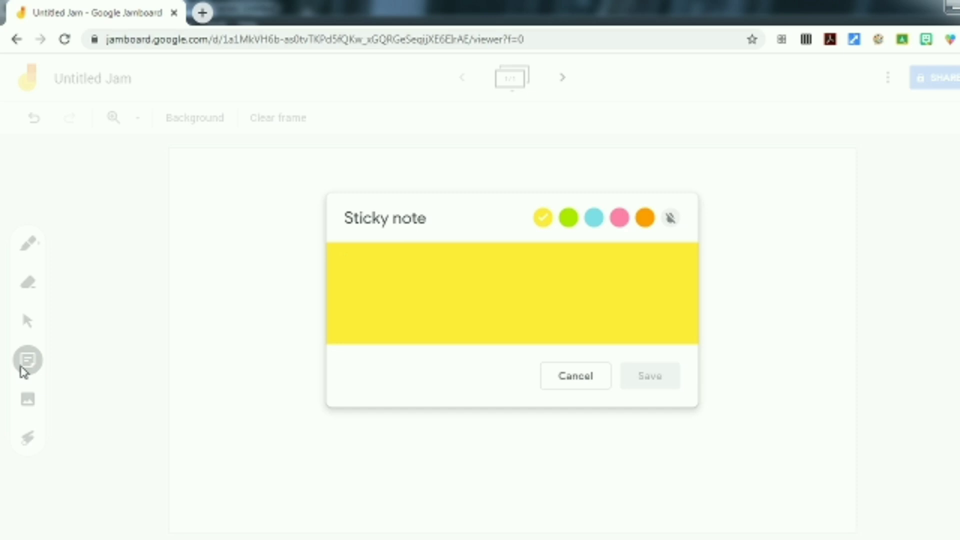
Save a 'Biology' sticky note, then preview green, blue, pink, orange on a second note and cancel it.
text(Biolo)
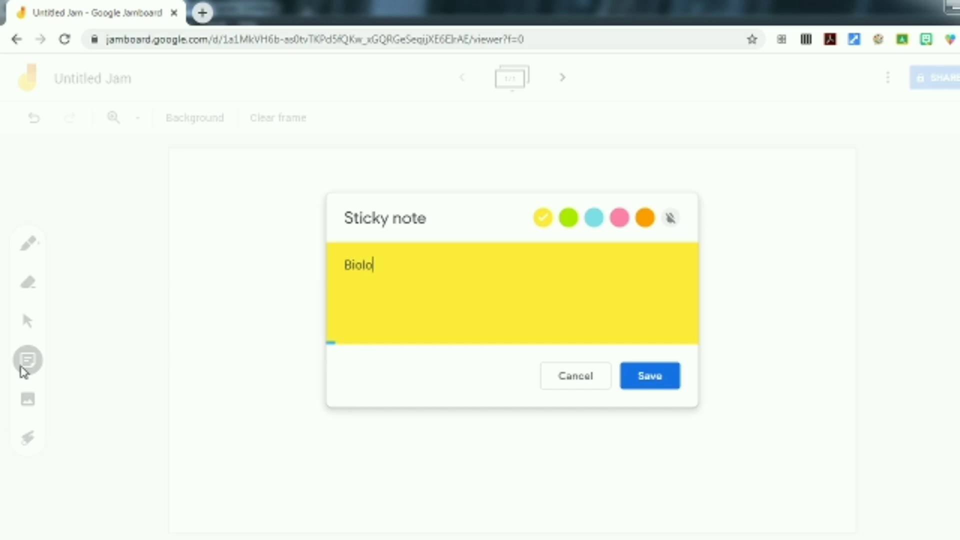
text(gy)
click(668, 388)
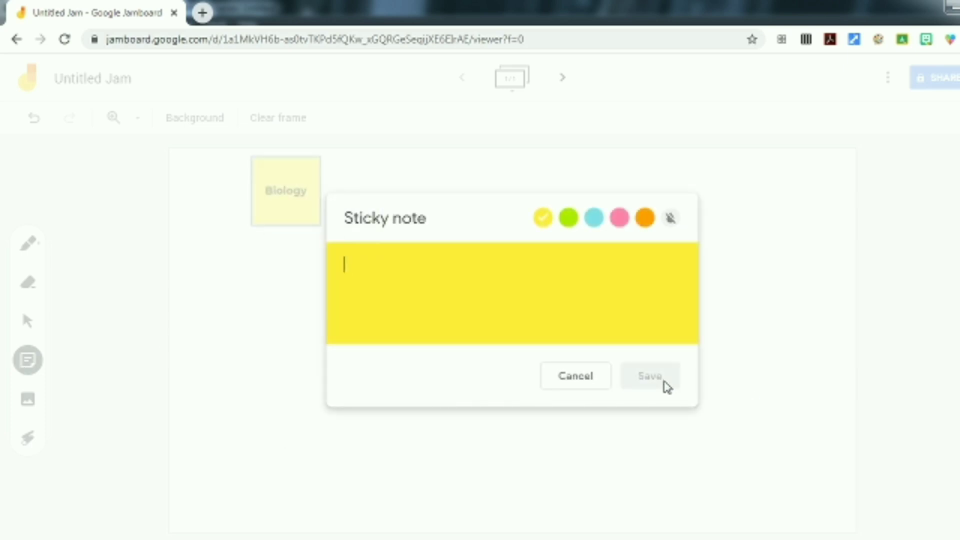
click(571, 218)
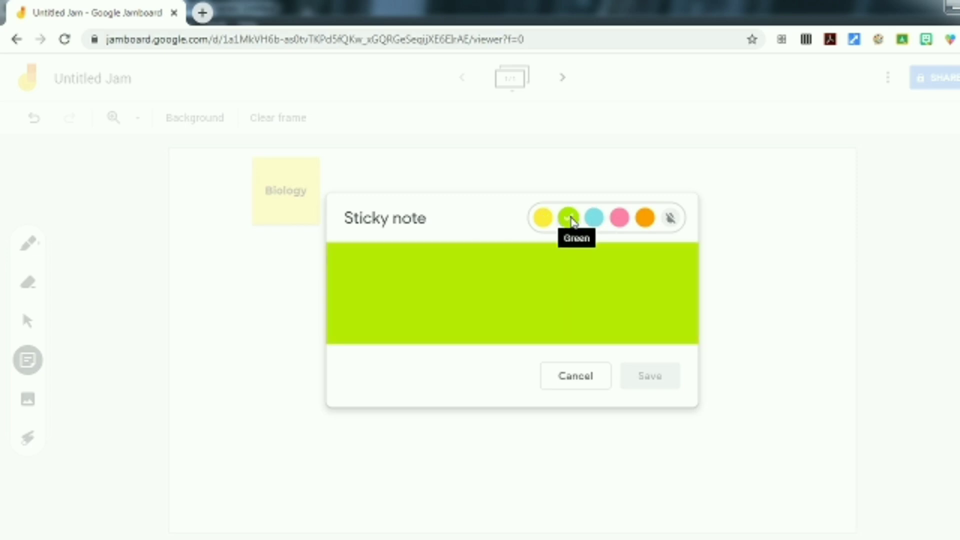
click(594, 218)
click(619, 218)
click(646, 219)
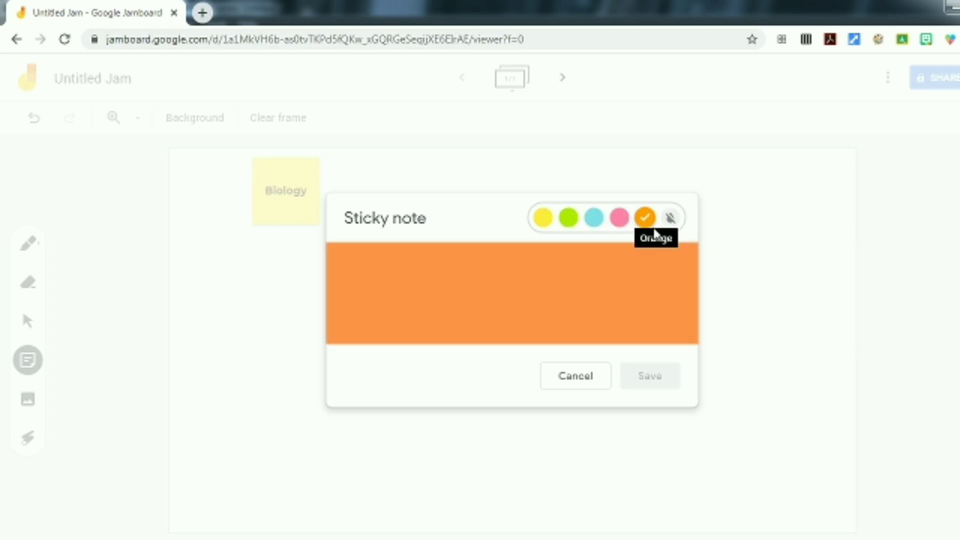
click(595, 382)
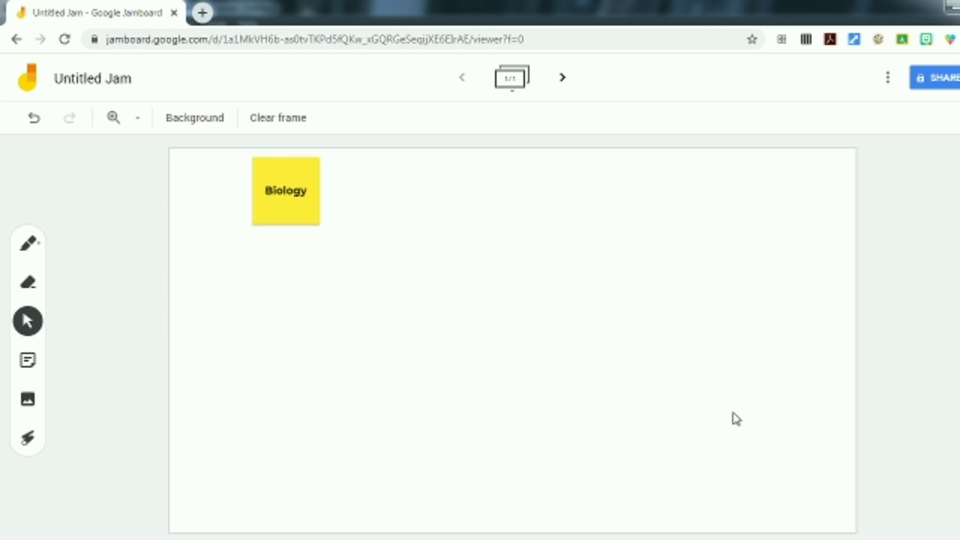
In the image picker, browse Google Image Search, Google Drive, then the Photos albums.
click(26, 406)
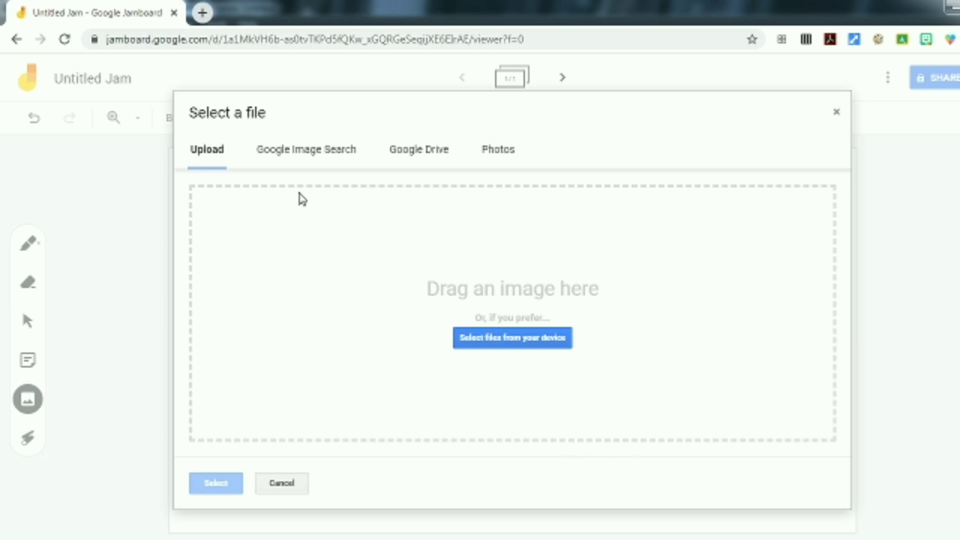
click(298, 162)
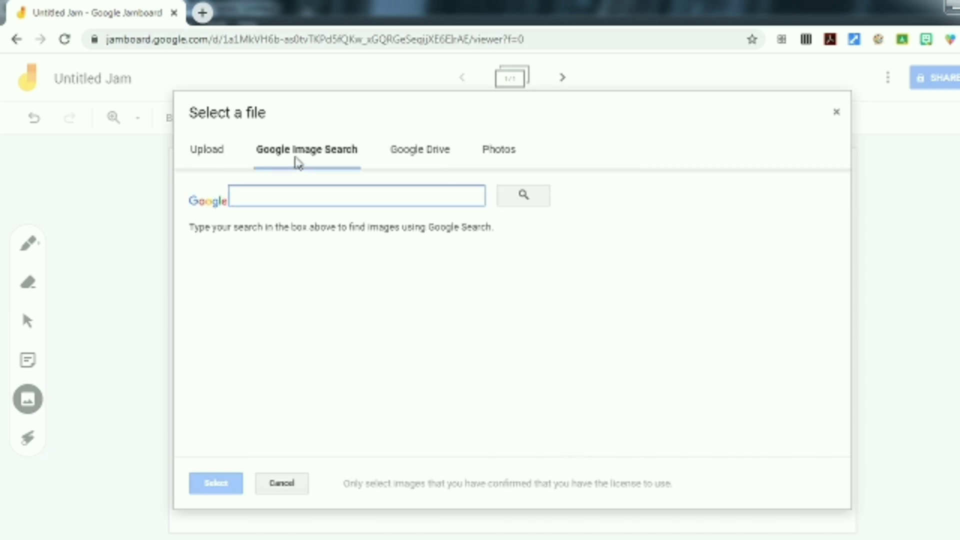
click(395, 157)
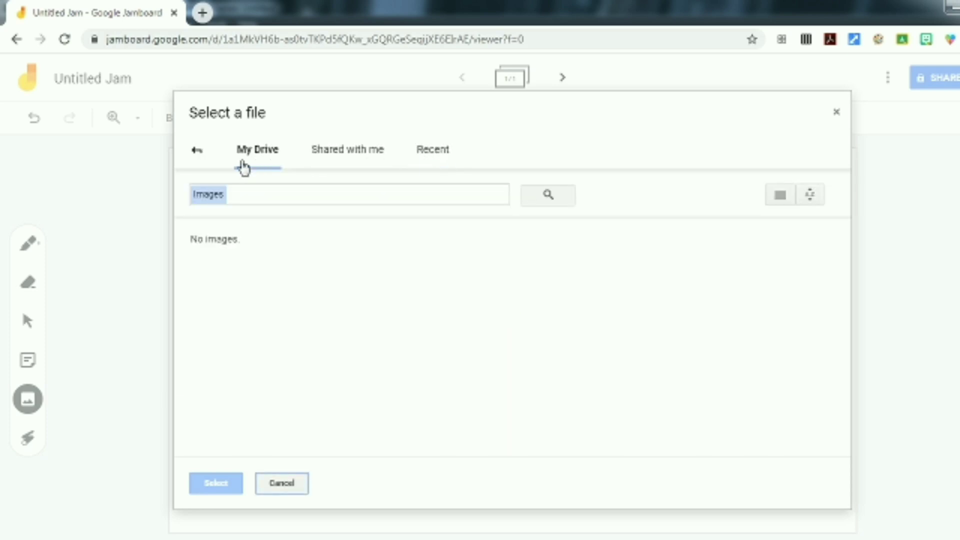
click(195, 157)
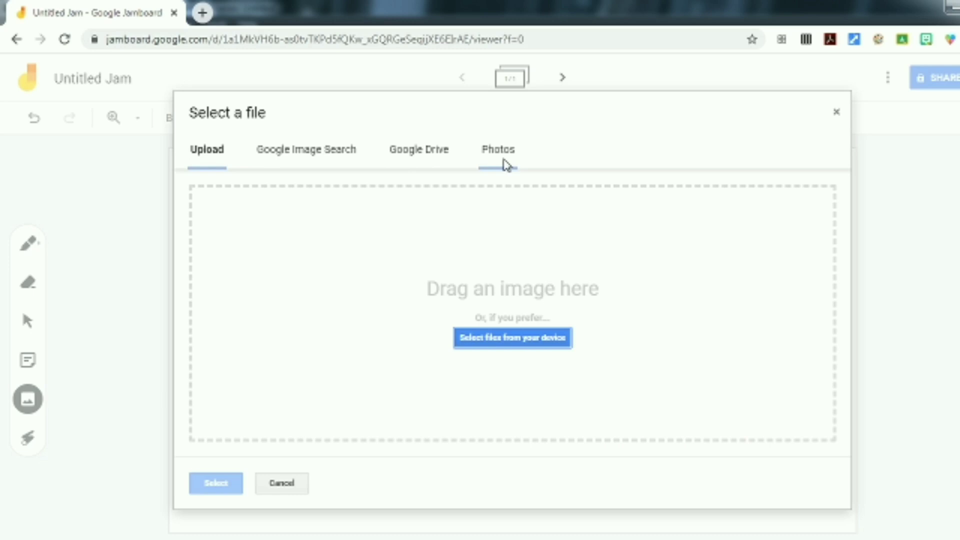
click(498, 159)
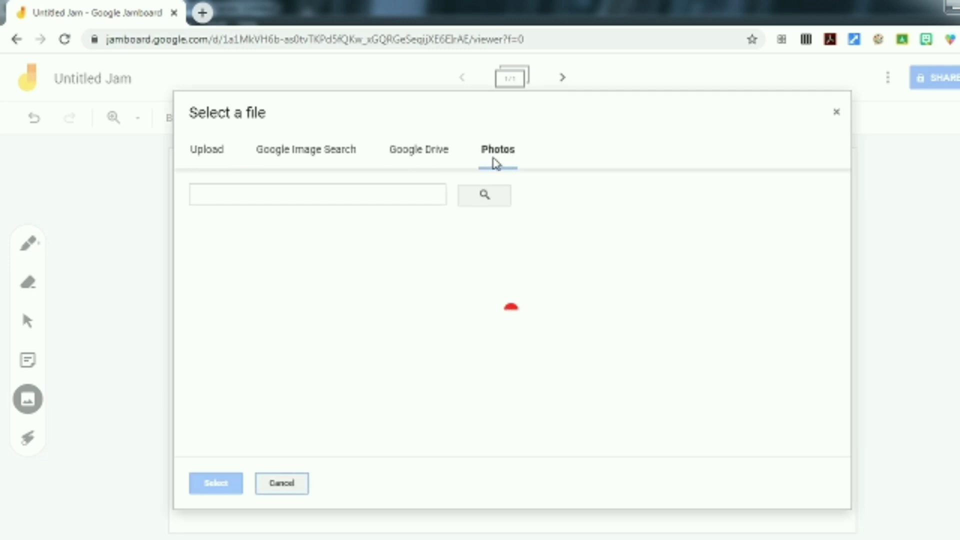
Search Google Images for 'structure of a flower' and scroll through the diagram results.
click(318, 150)
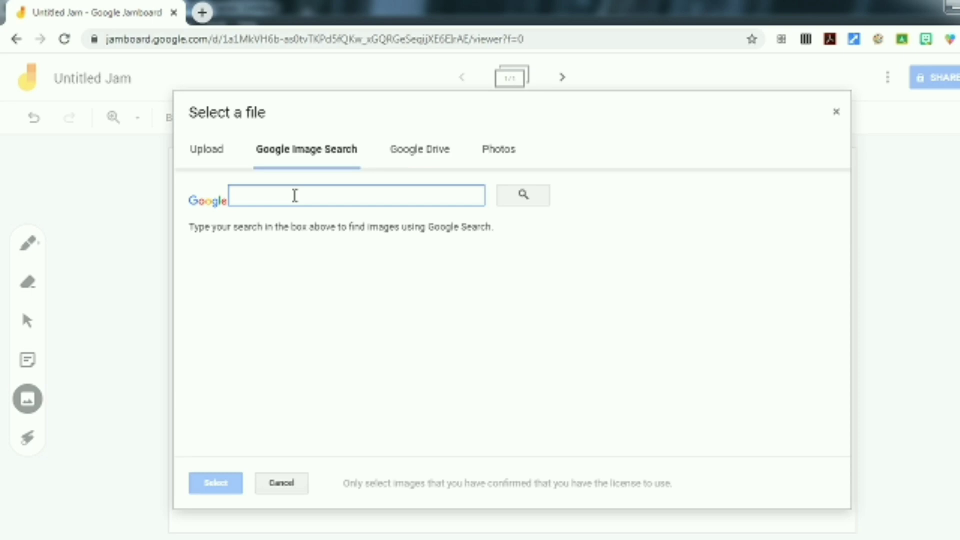
text(structure of a flower)
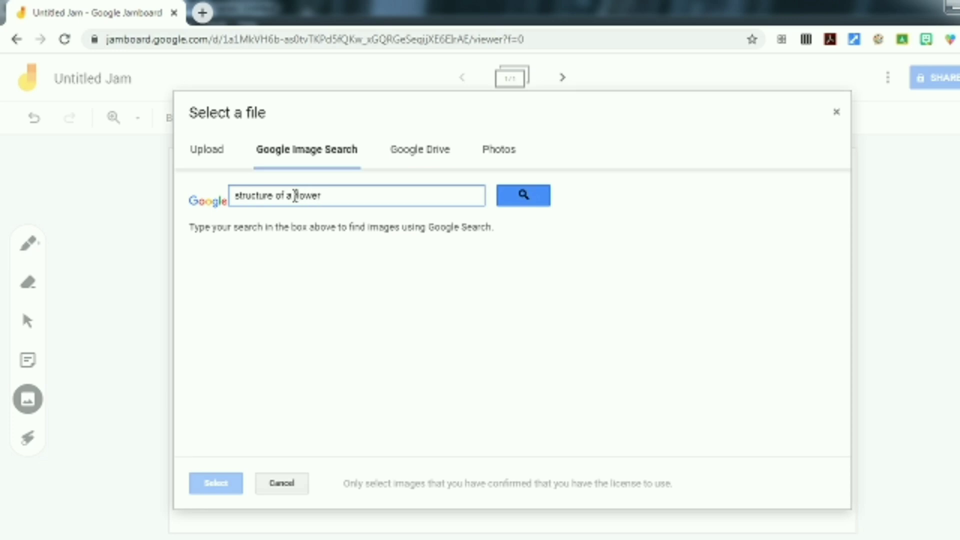
key(Return)
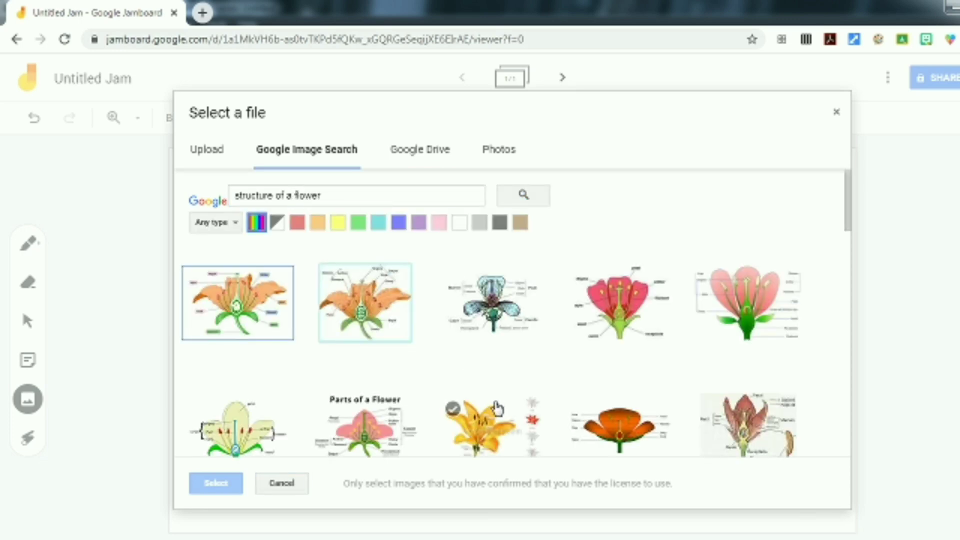
scroll(495, 407, down, 3)
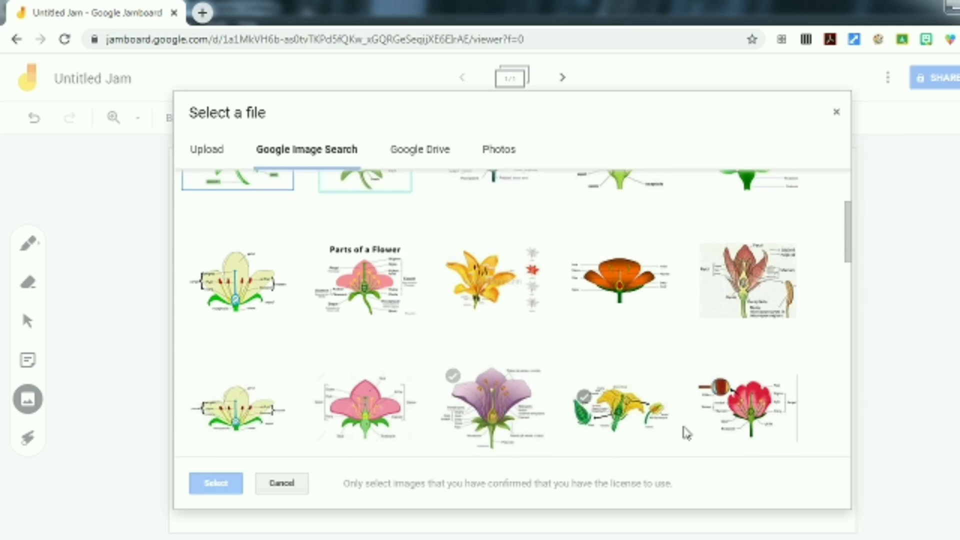
scroll(685, 433, down, 4)
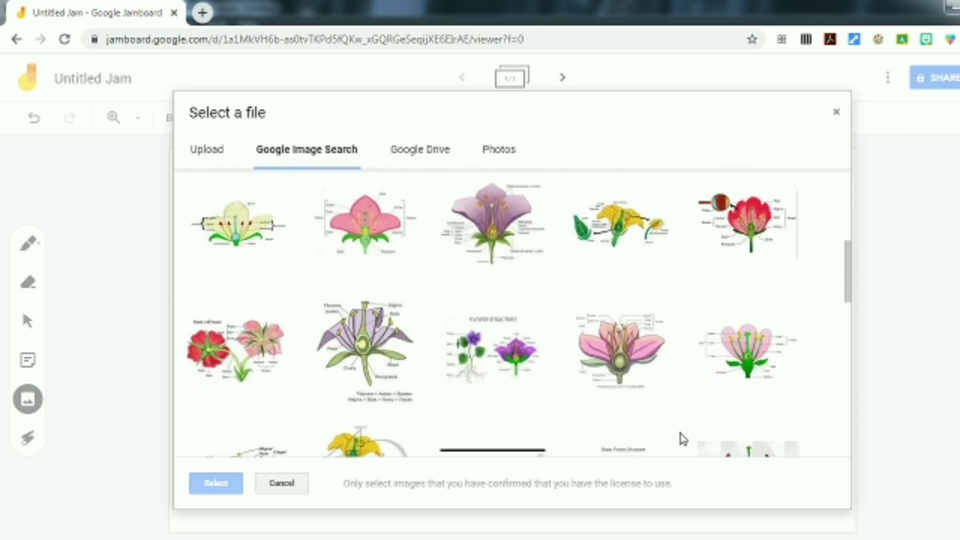
scroll(683, 439, down, 1)
scroll(684, 439, down, 1)
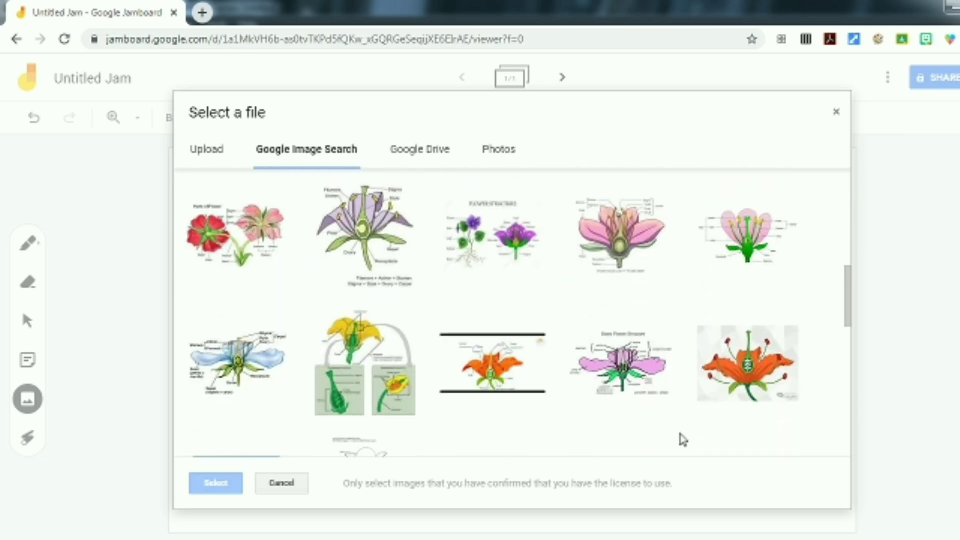
scroll(622, 423, down, 5)
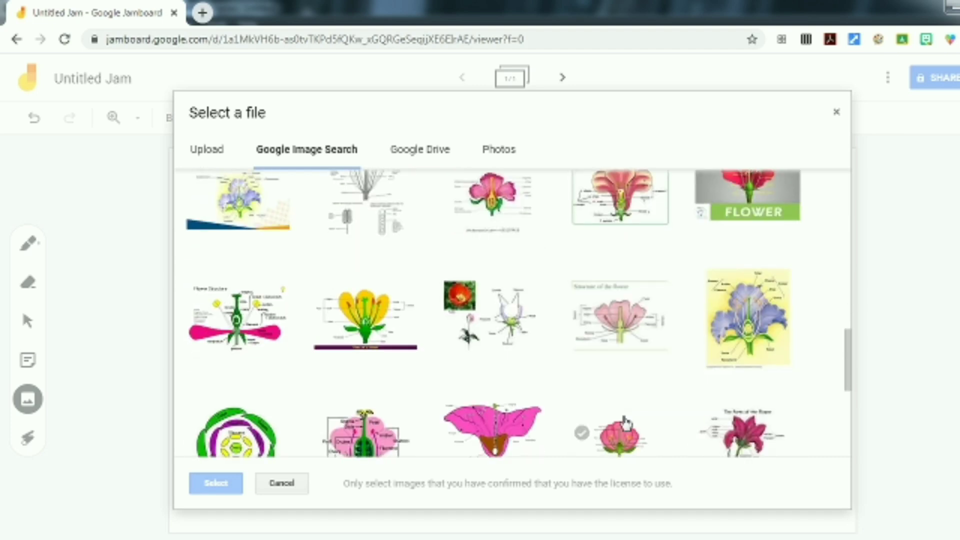
scroll(627, 423, up, 1)
scroll(626, 423, up, 1)
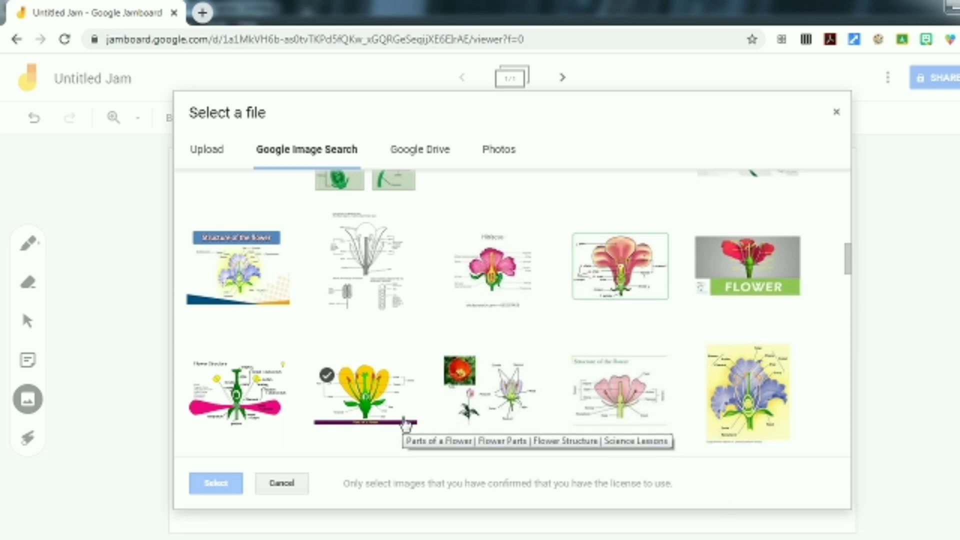
scroll(404, 423, down, 4)
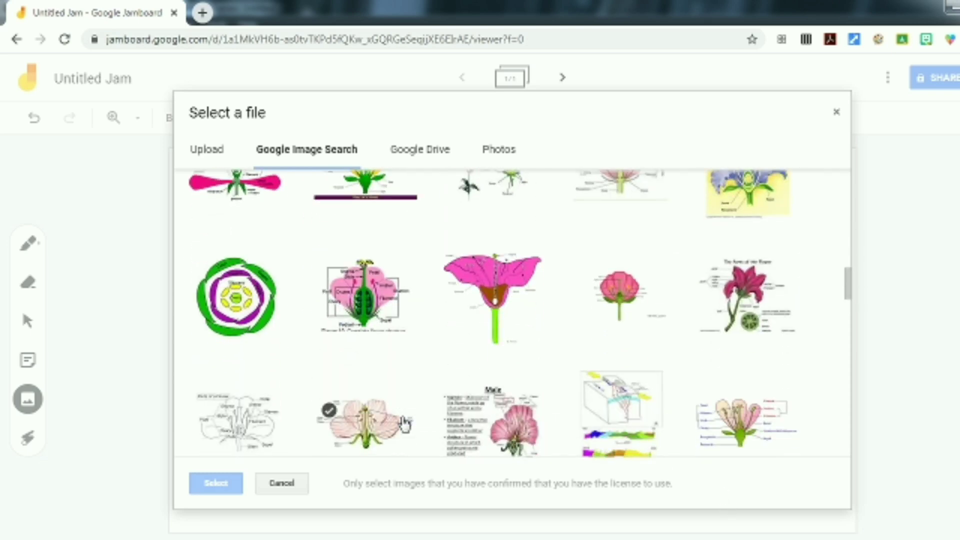
scroll(404, 423, up, 10)
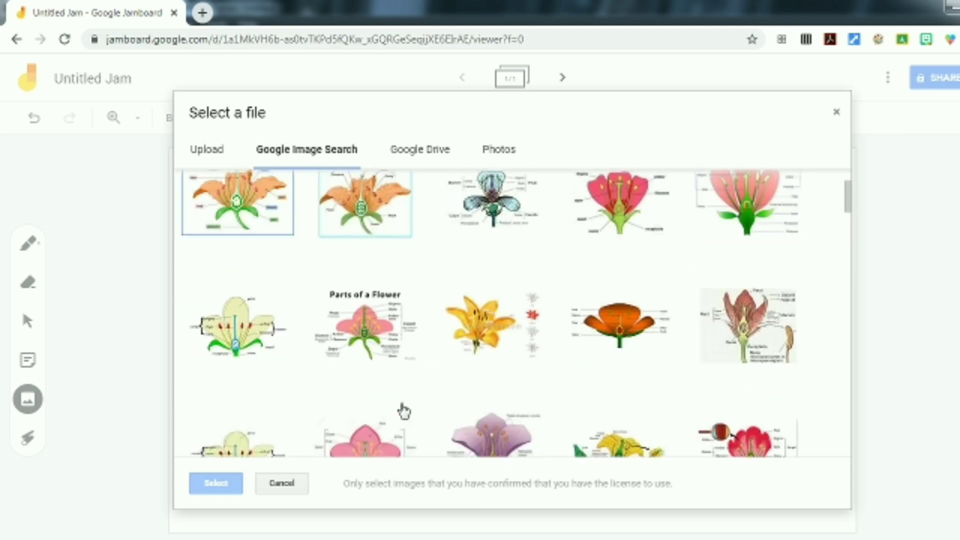
scroll(427, 379, up, 3)
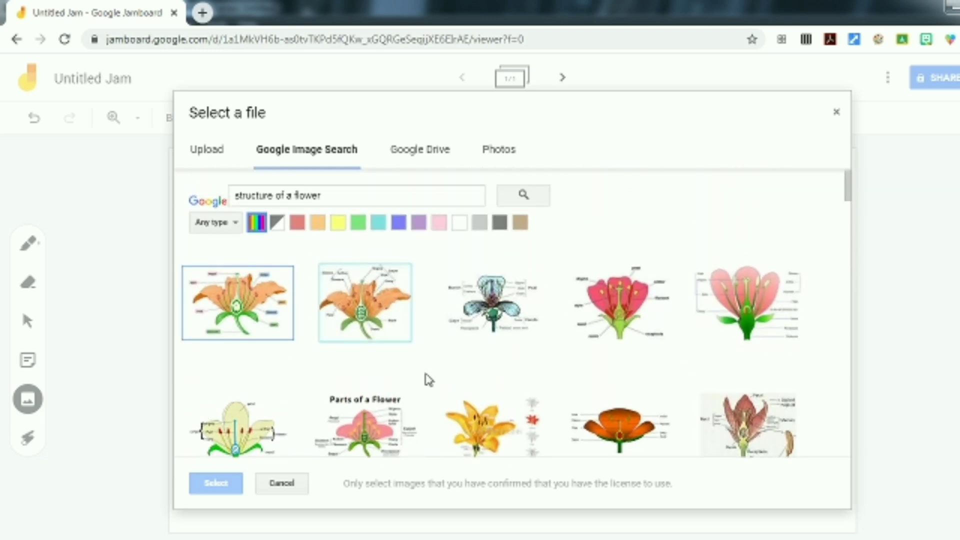
Insert the labelled red flower diagram, enlarge it, and move it beside the Biology note.
click(612, 330)
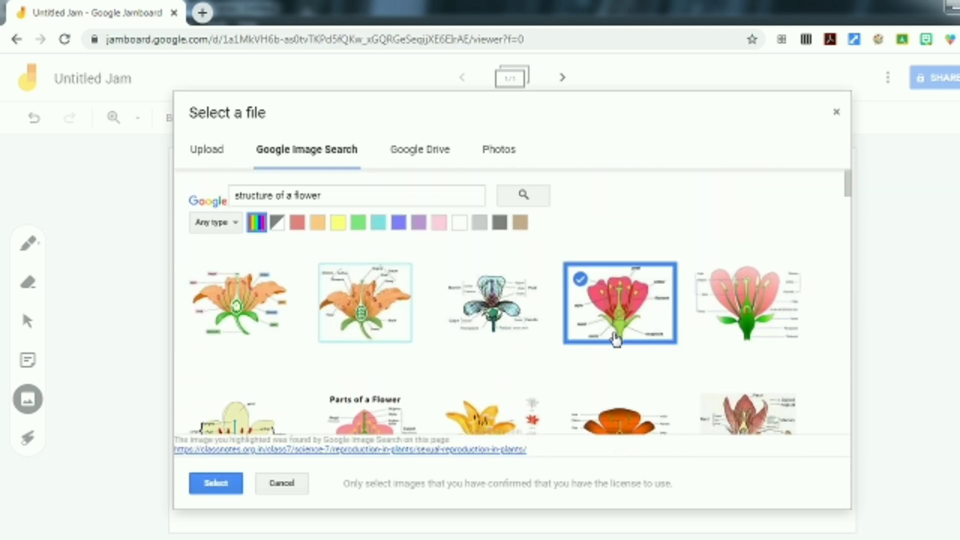
click(206, 484)
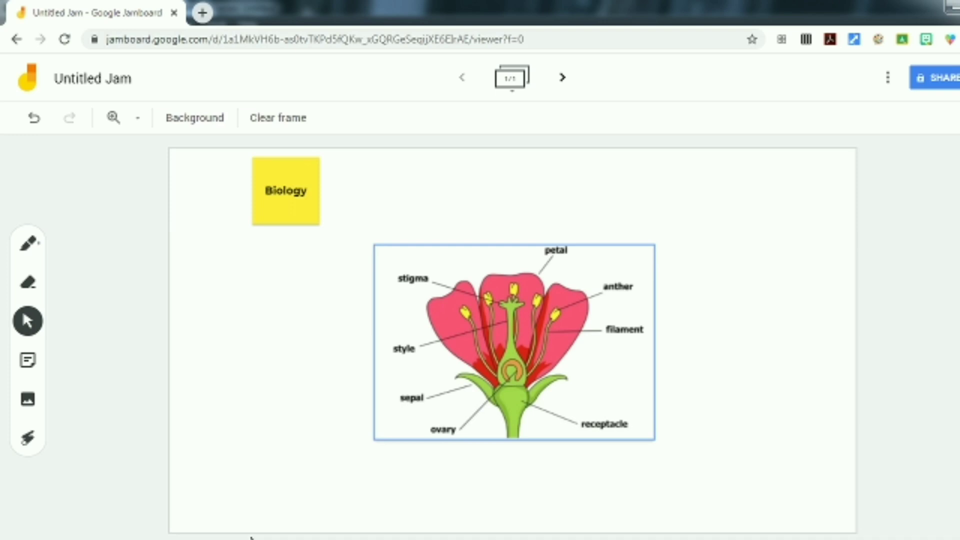
click(602, 393)
drag(654, 439, 753, 508)
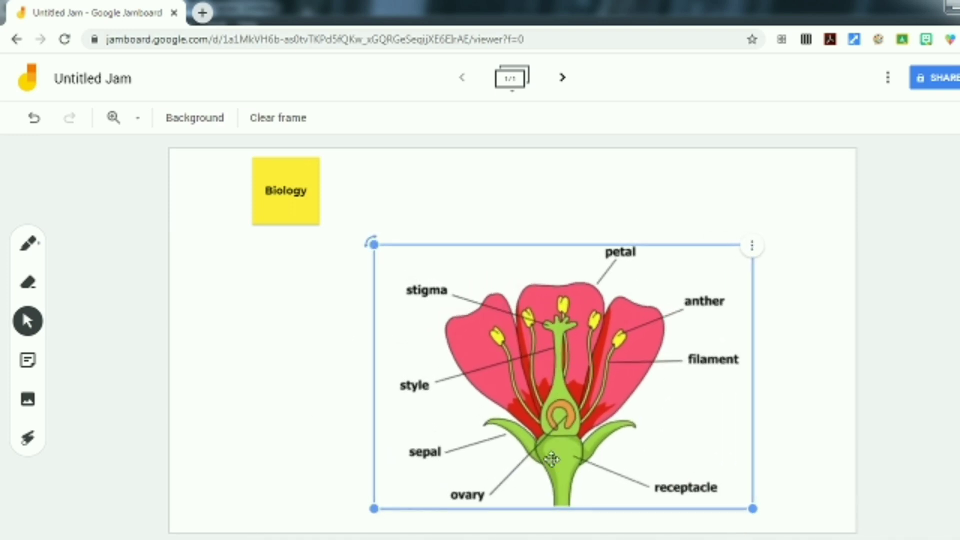
drag(370, 508, 266, 510)
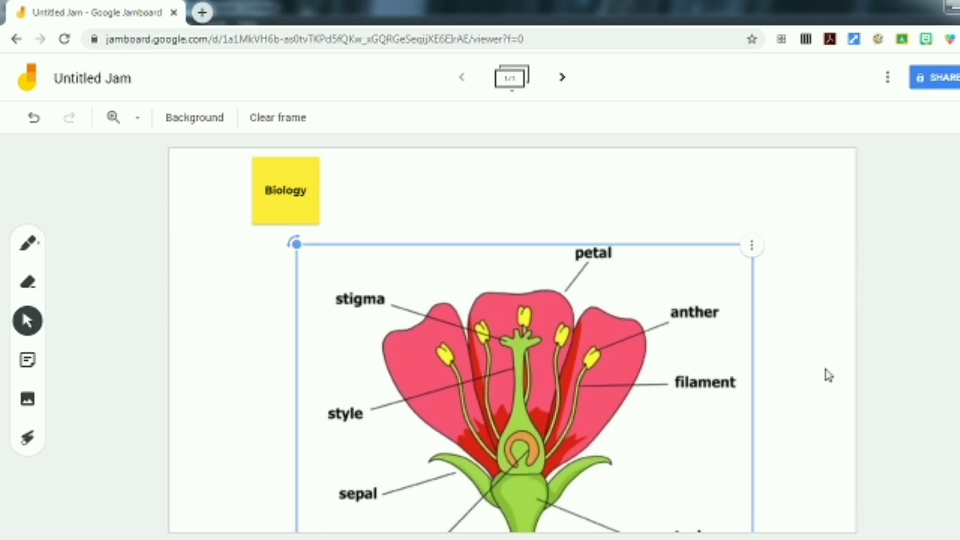
drag(480, 245, 508, 187)
click(80, 370)
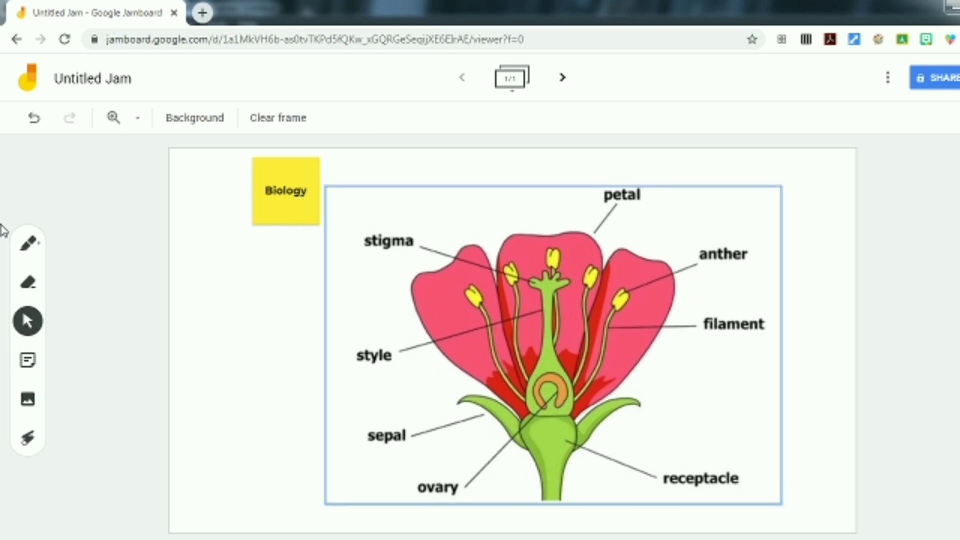
Select the Laser tool from the left toolbar.
click(28, 439)
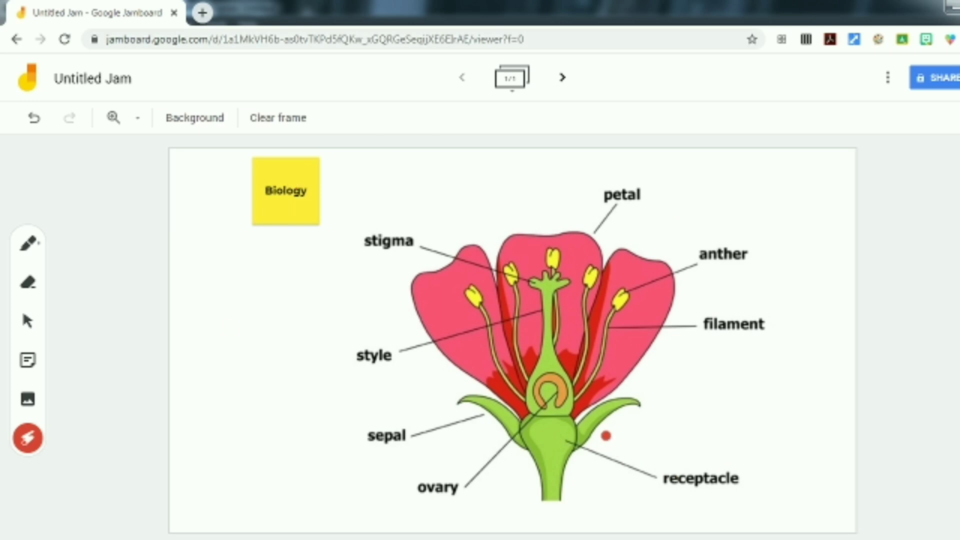
click(936, 86)
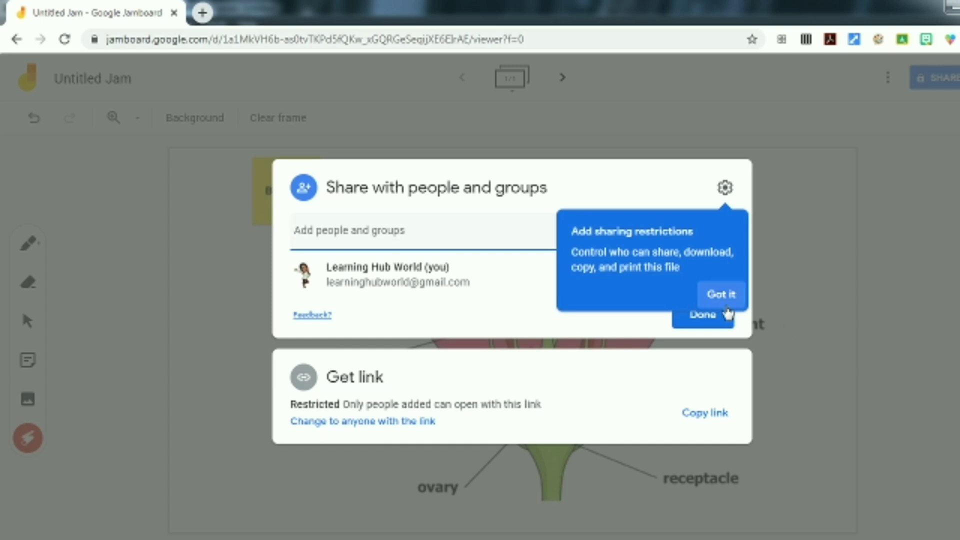
click(725, 307)
click(702, 315)
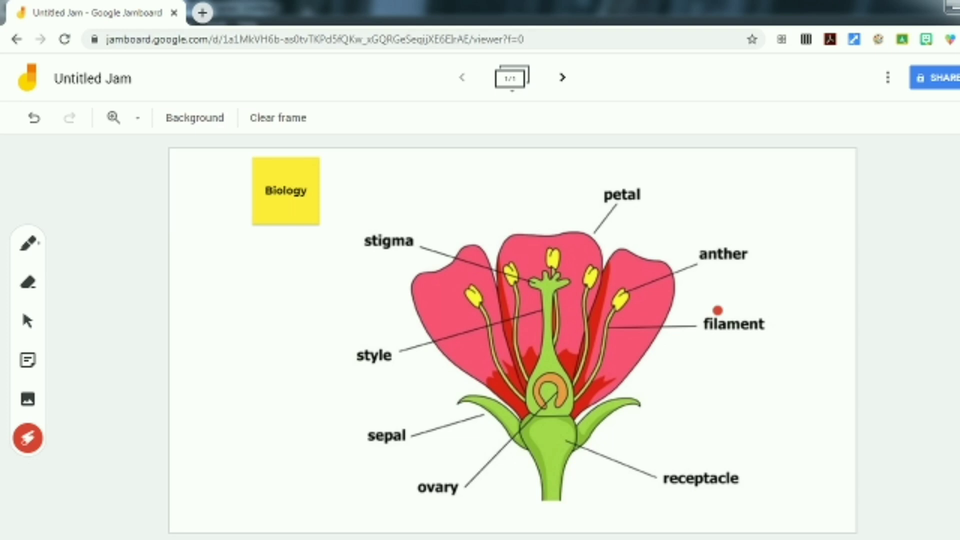
click(888, 80)
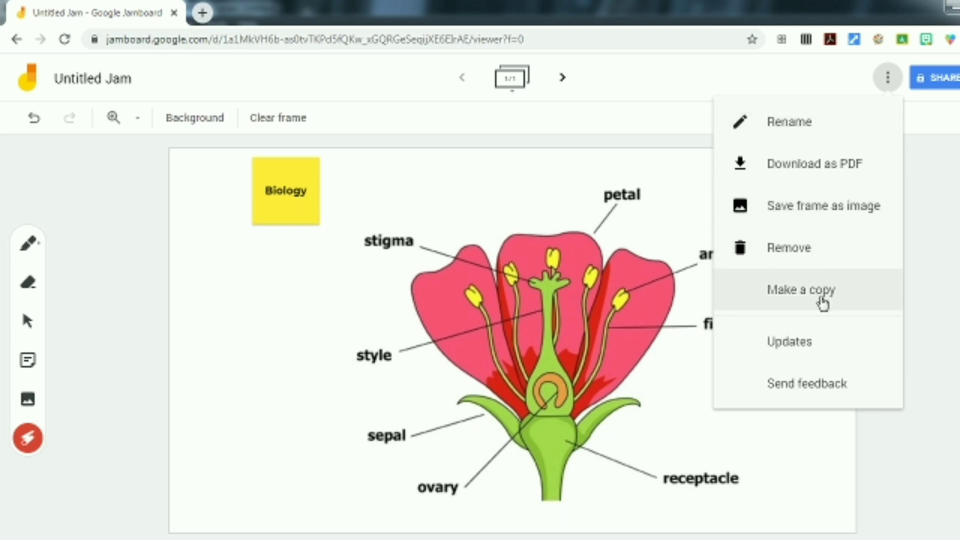
click(938, 450)
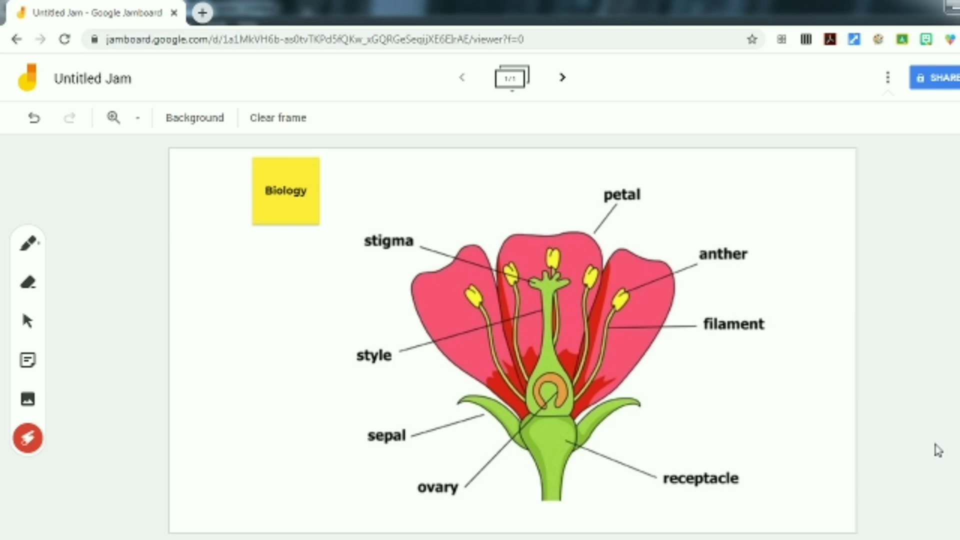